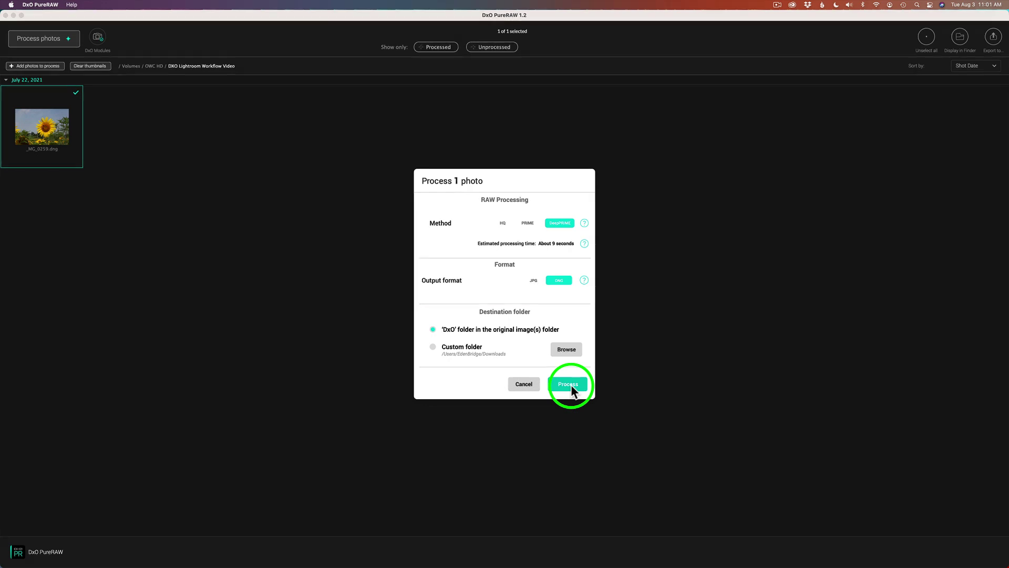
Step: Process the sunflower photo with the DeepPRIME method and export the result to Adobe Lightroom Classic
{"action": "left_click", "coordinate": [571, 383]}
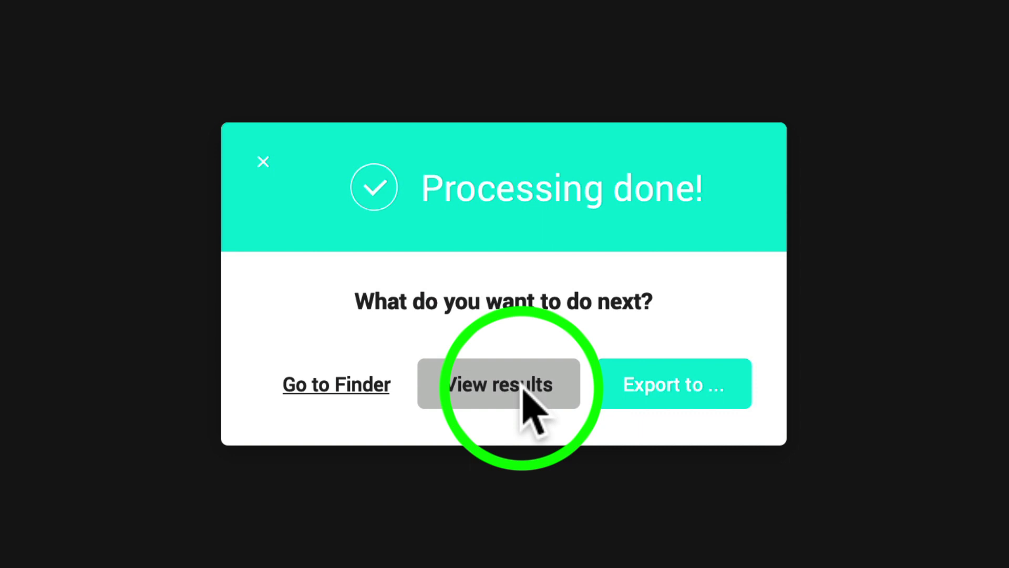
{"action": "left_click", "coordinate": [698, 388]}
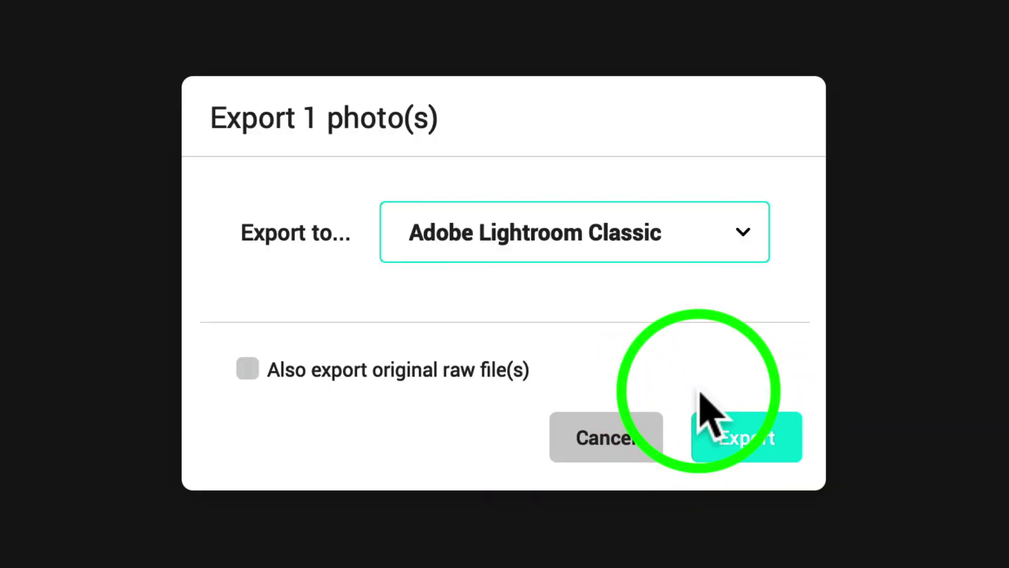
{"action": "left_click", "coordinate": [743, 236]}
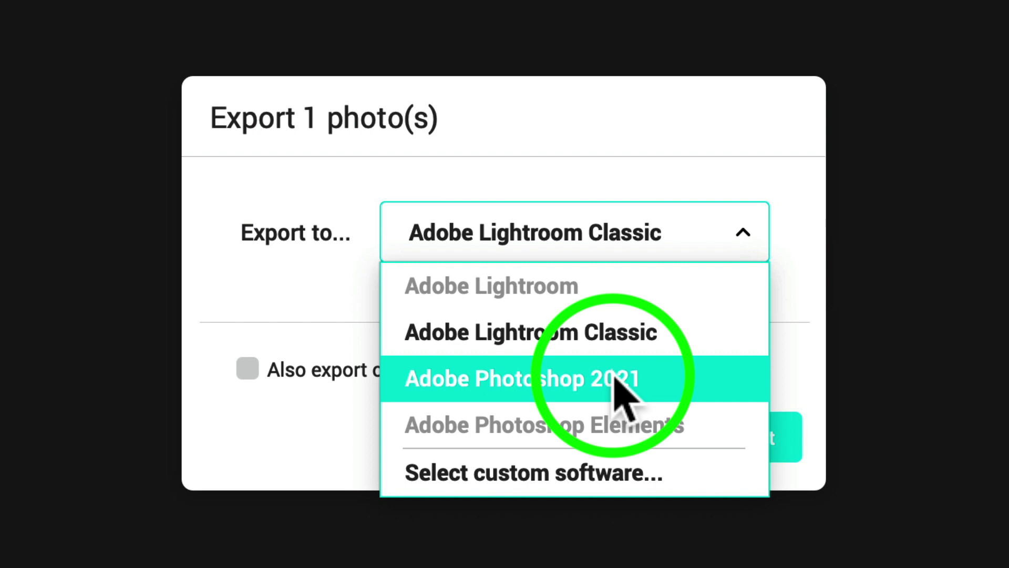
{"action": "left_click", "coordinate": [614, 333]}
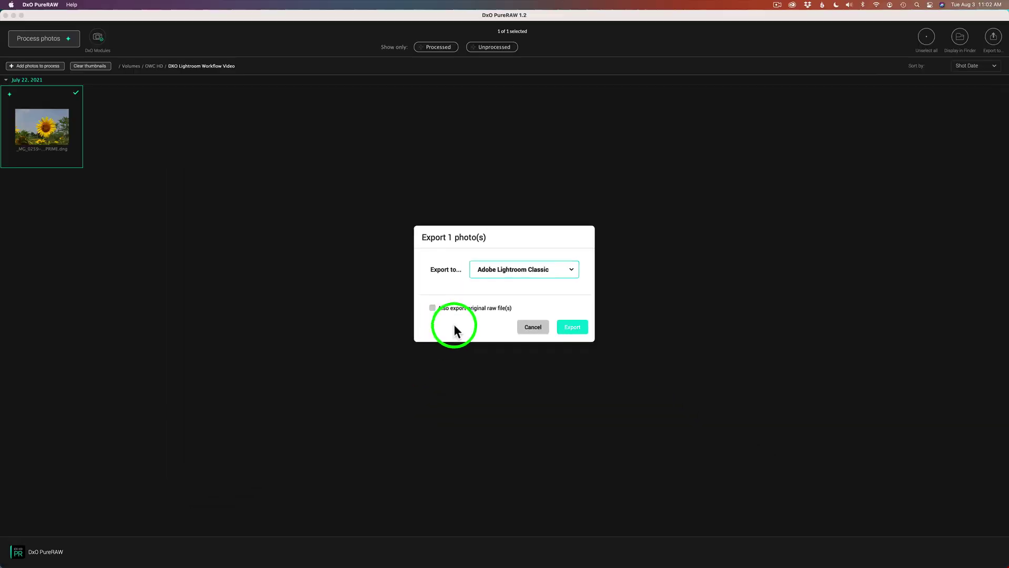
{"action": "left_click", "coordinate": [571, 327]}
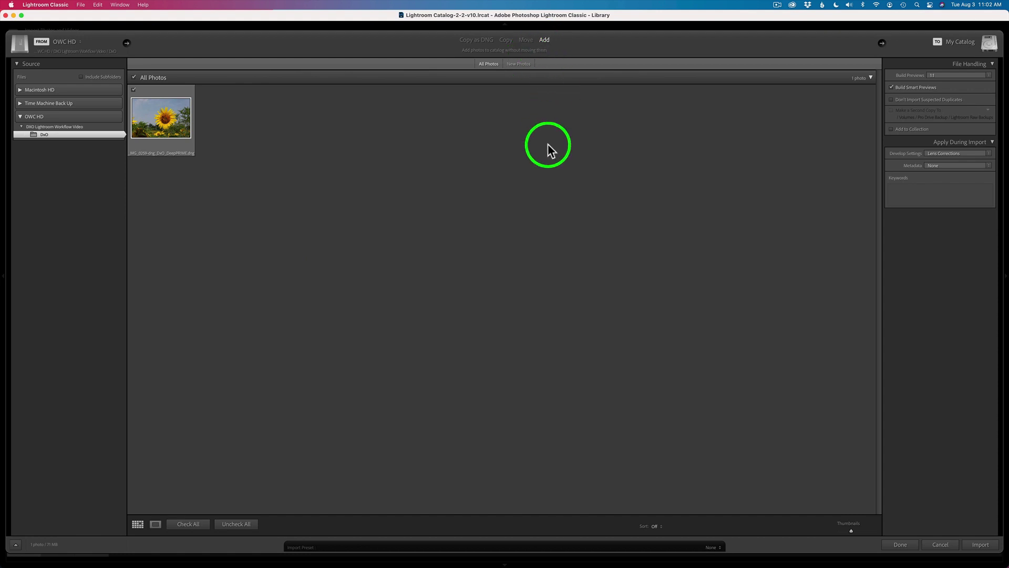
Step: Set the import's Develop Settings to None and import the DeepPRIME DNG into the catalog
{"action": "left_click", "coordinate": [988, 154]}
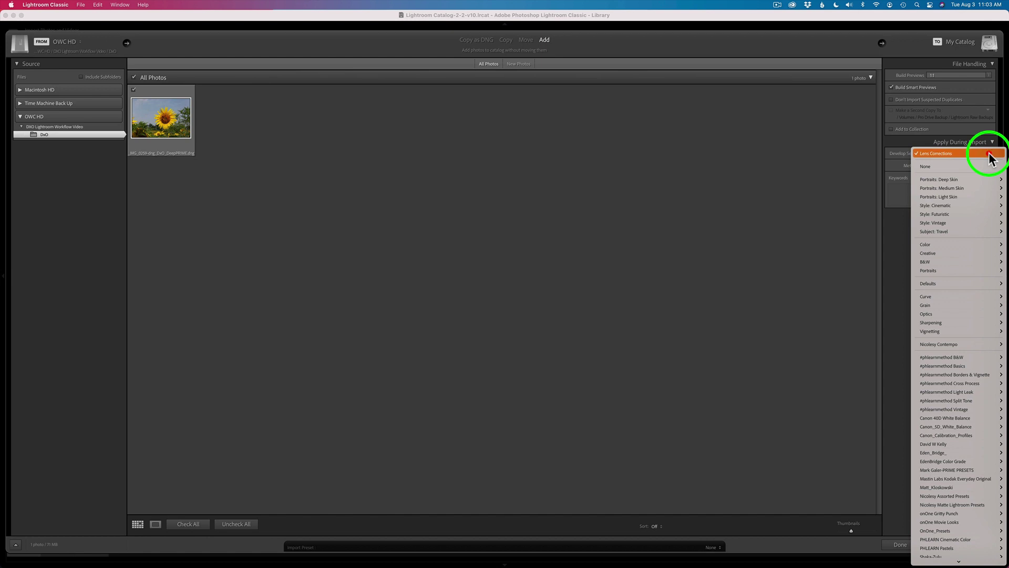
{"action": "left_click", "coordinate": [950, 166]}
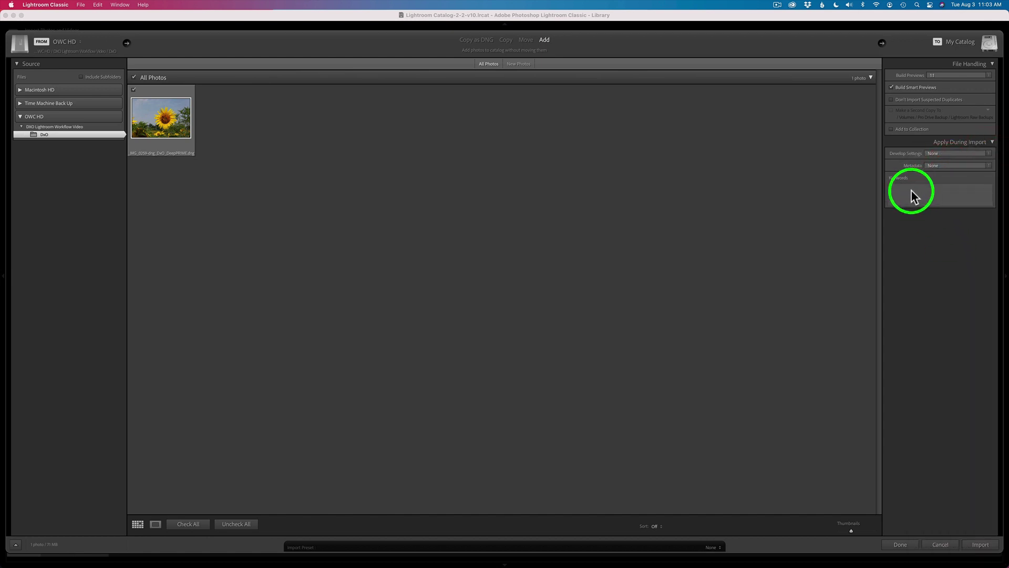
{"action": "left_click", "coordinate": [982, 546]}
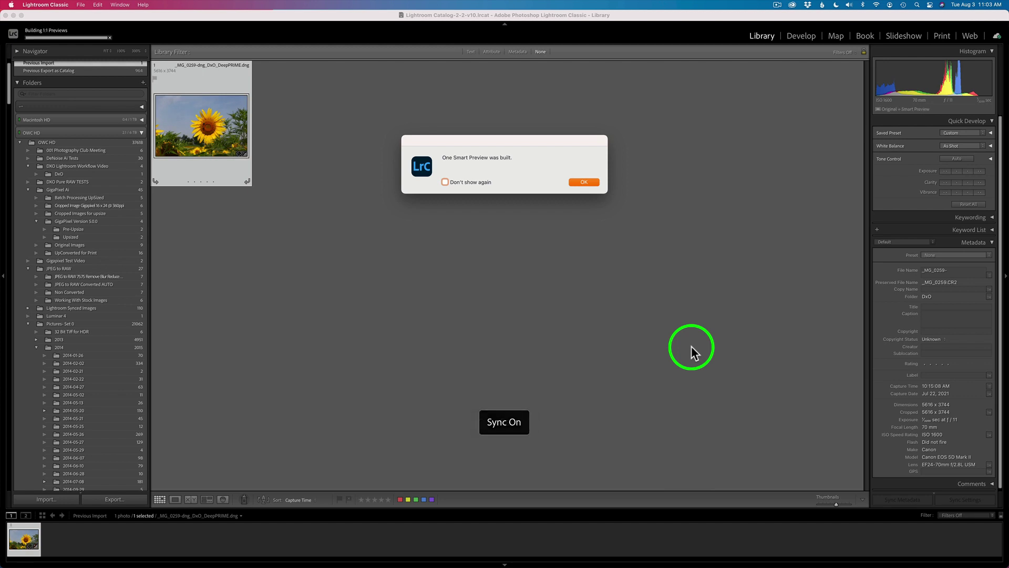
{"action": "left_click", "coordinate": [582, 183]}
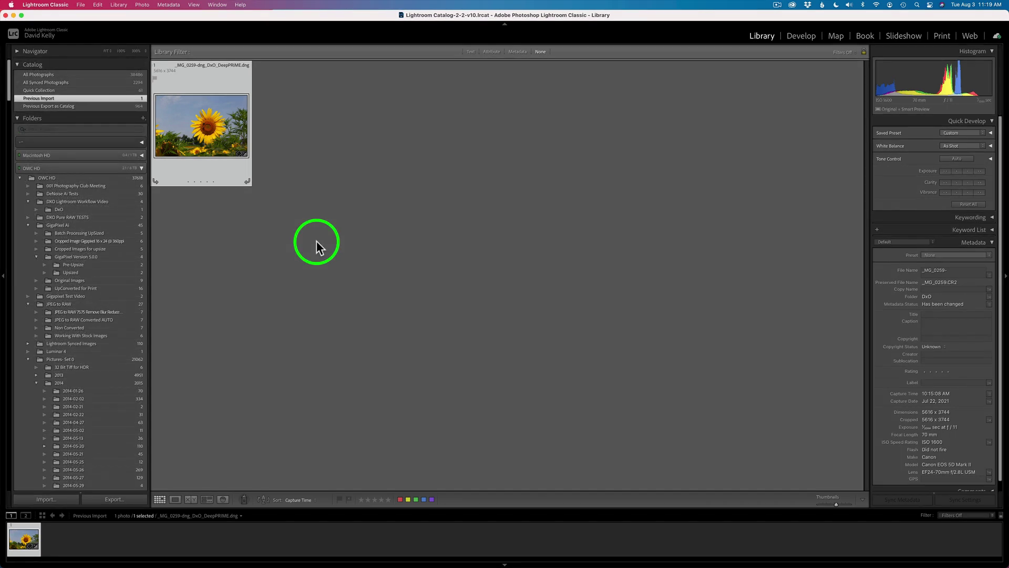
Step: Go to the imported photo's folder in the Library and compare its contents with the parent folder DXO Lightroom Workflow Video
{"action": "right_click", "coordinate": [209, 118]}
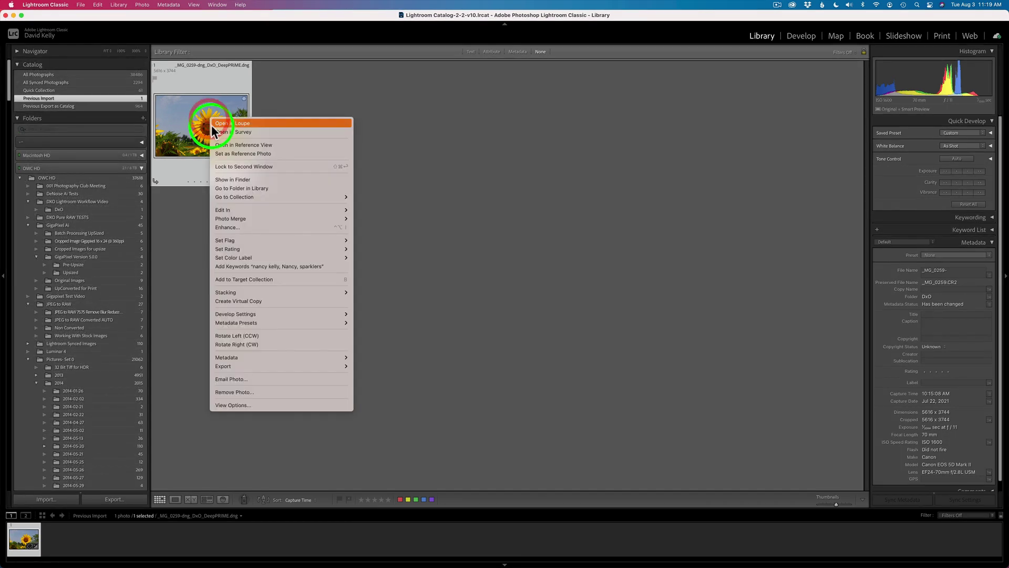
{"action": "left_click", "coordinate": [254, 188]}
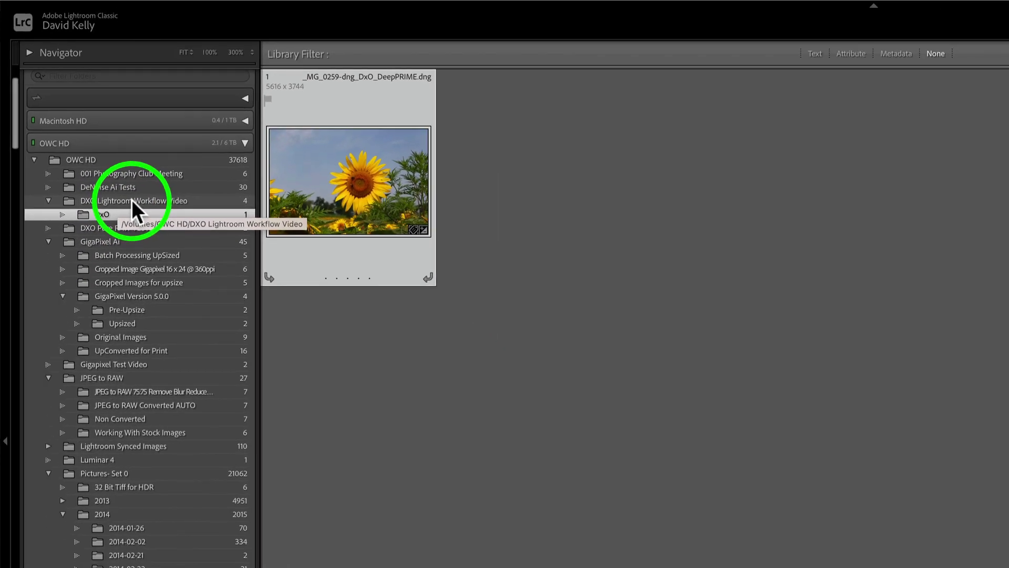
{"action": "left_click", "coordinate": [139, 211]}
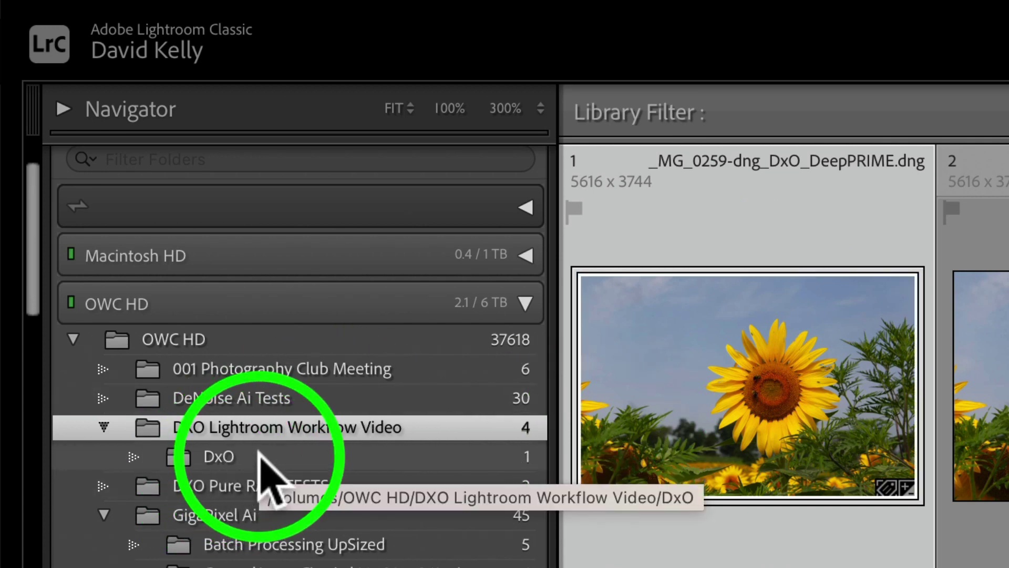
{"action": "left_click", "coordinate": [259, 453]}
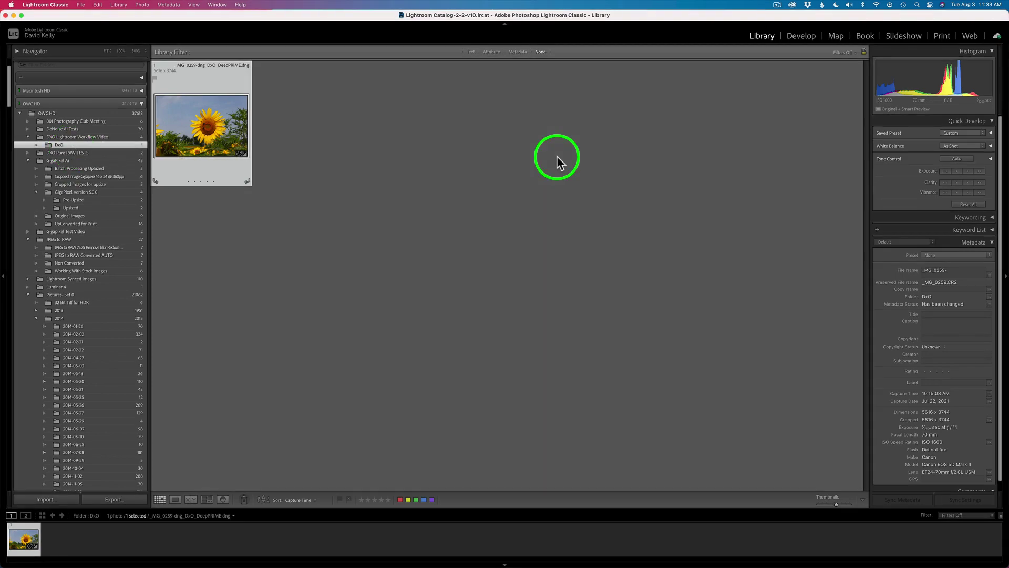
Step: Open the DeepPRIME photo in the Develop module and set its profile to Linear-Canon EOS 5D Mark II
{"action": "left_click", "coordinate": [800, 36]}
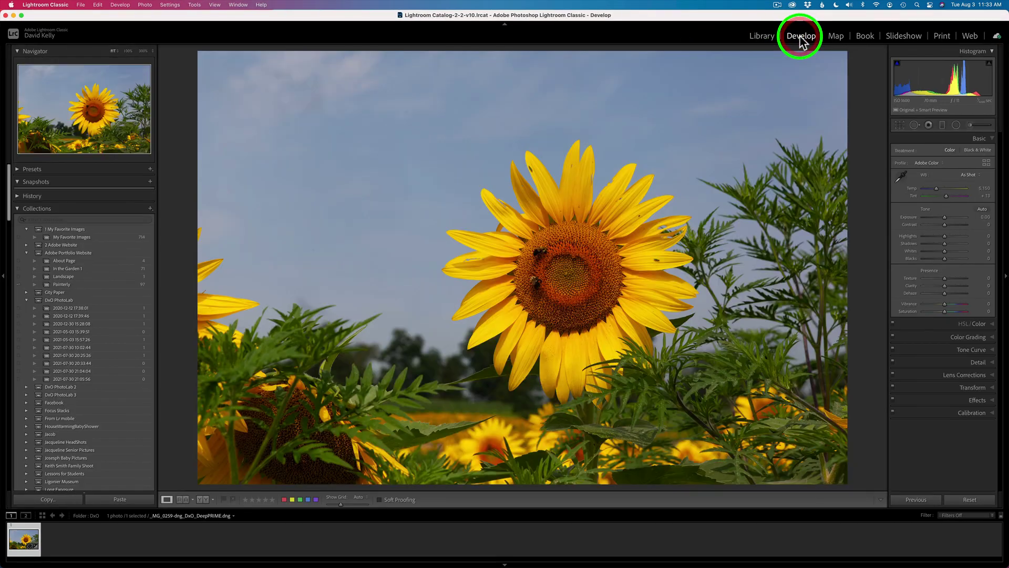
{"action": "left_click", "coordinate": [940, 167]}
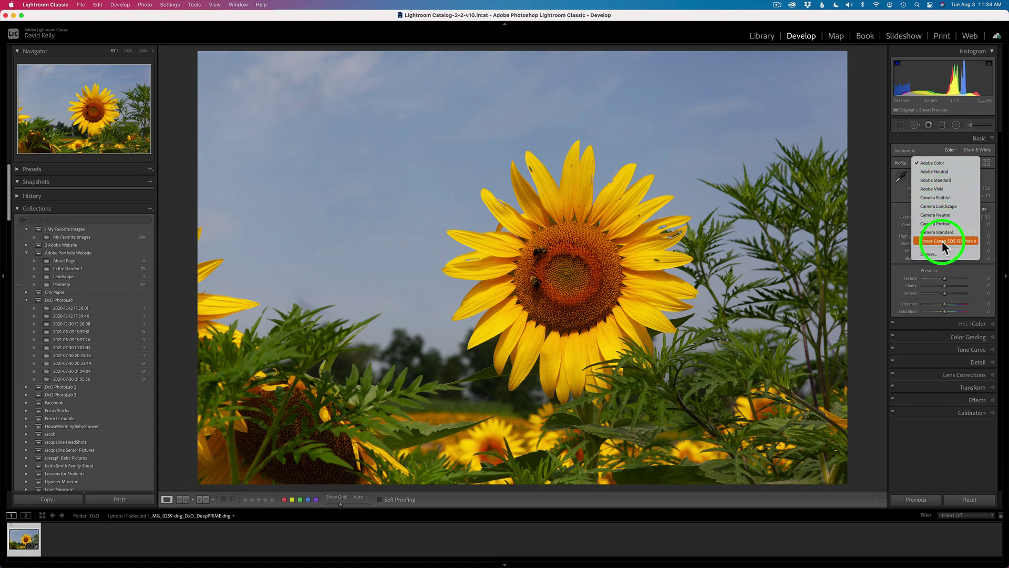
{"action": "left_click", "coordinate": [942, 241]}
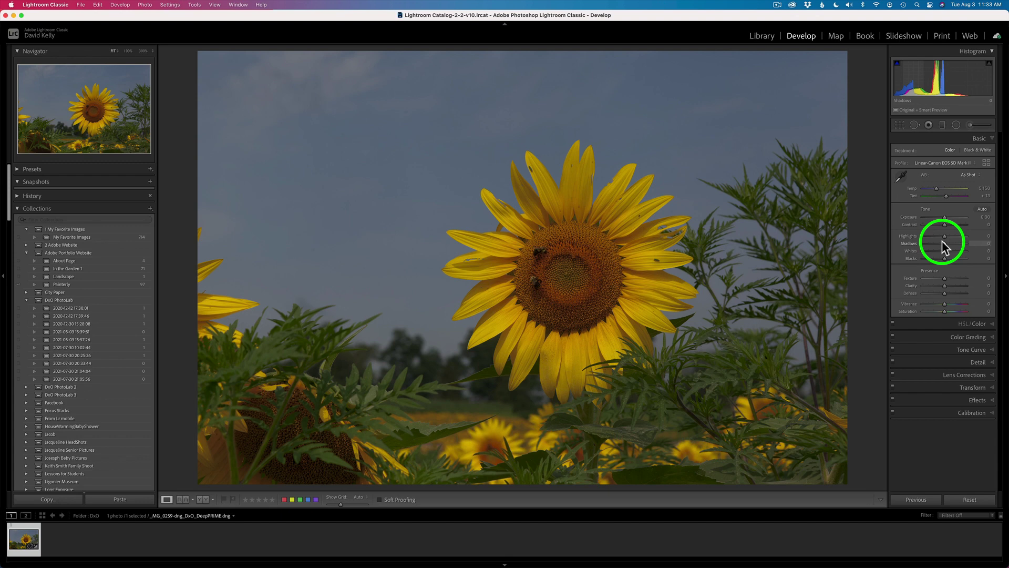
Step: Examine the available profiles and white balance presets, plus the sharpening, noise reduction and lens correction settings
{"action": "left_click", "coordinate": [972, 164]}
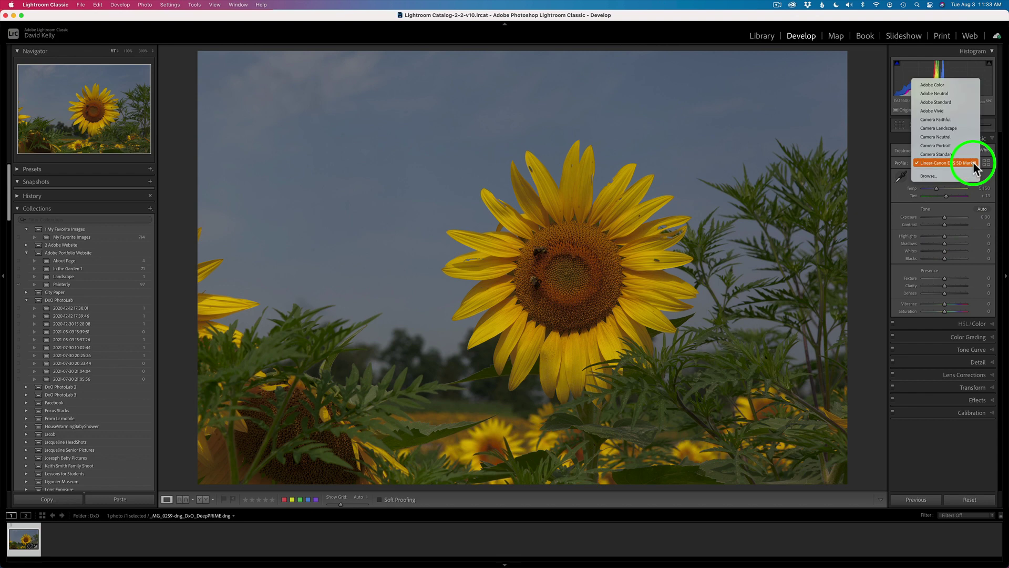
{"action": "left_click", "coordinate": [899, 191]}
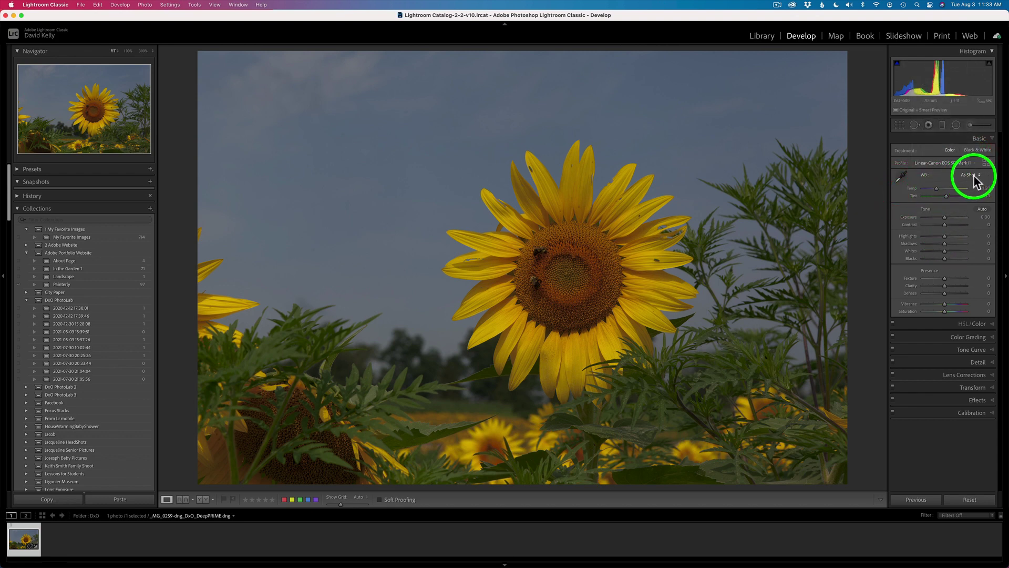
{"action": "left_click", "coordinate": [976, 177]}
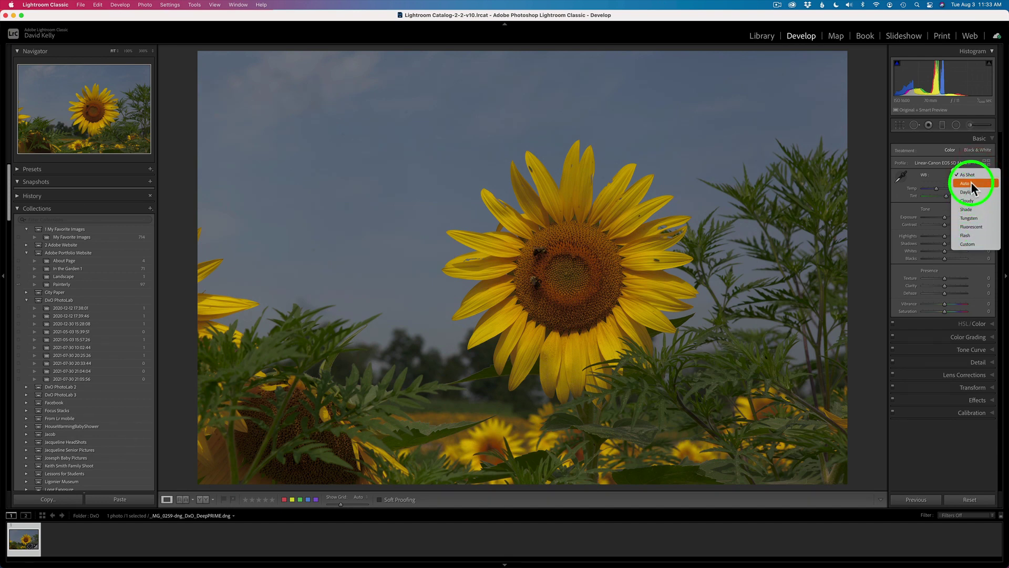
{"action": "left_click", "coordinate": [915, 180]}
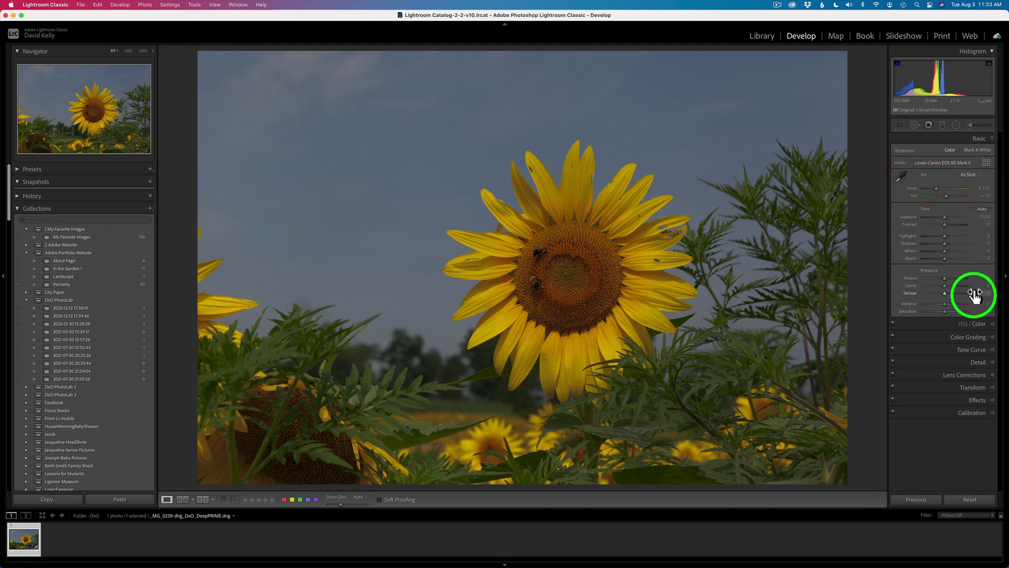
{"action": "left_click", "coordinate": [989, 363]}
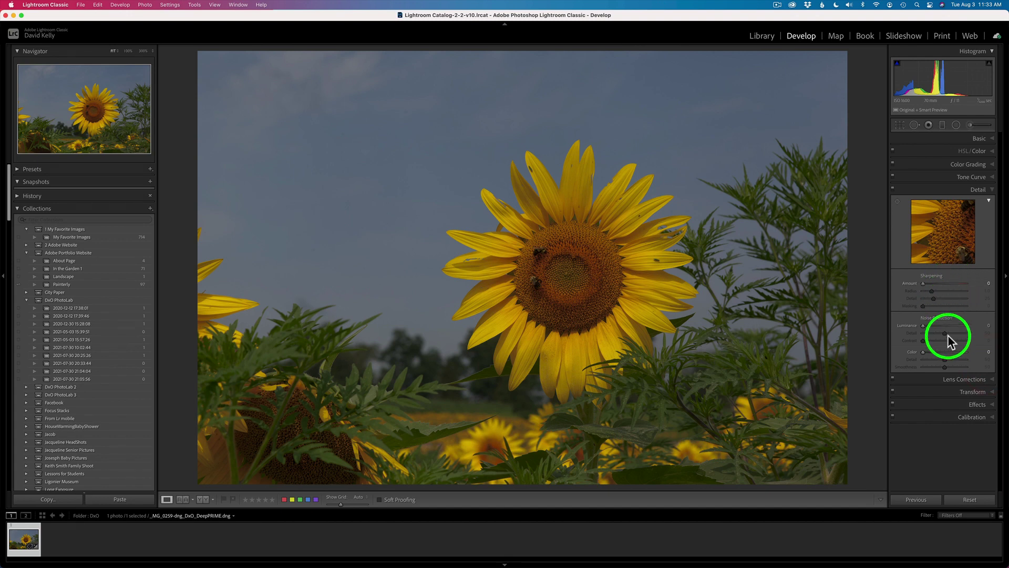
{"action": "left_click_drag", "start_coordinate": [934, 238], "coordinate": [940, 311]}
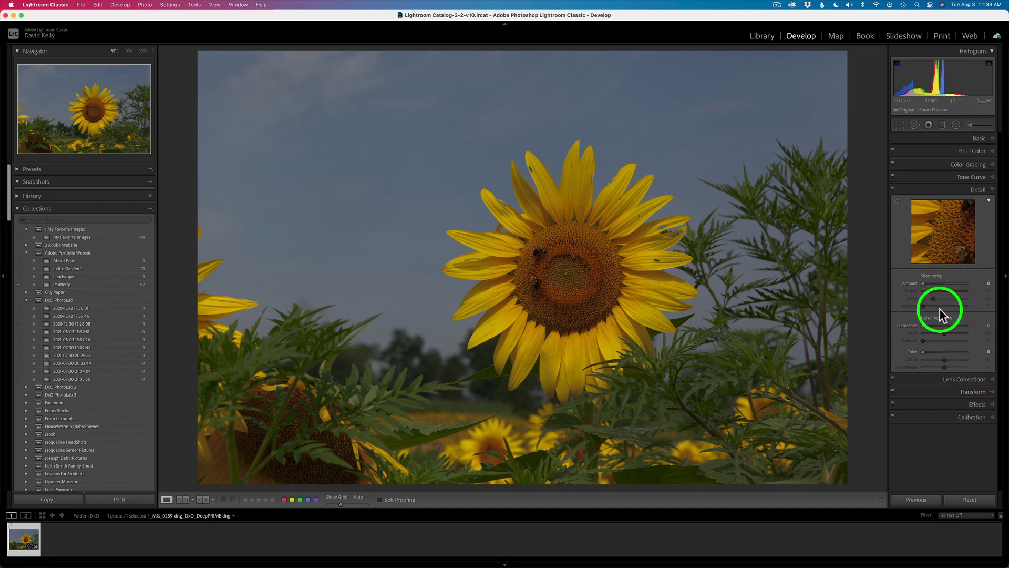
{"action": "left_click", "coordinate": [939, 188]}
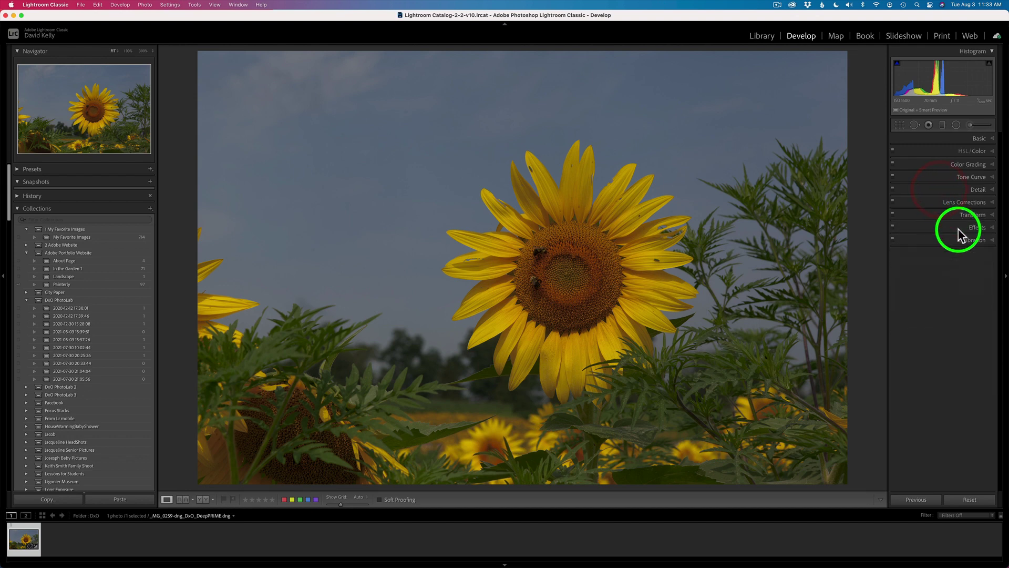
{"action": "left_click", "coordinate": [962, 204]}
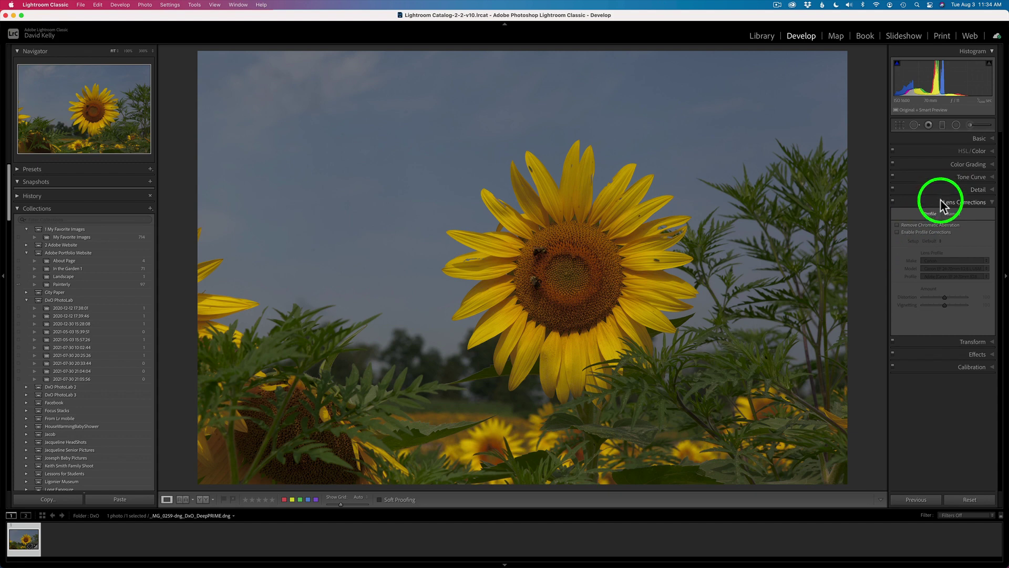
{"action": "left_click", "coordinate": [942, 206]}
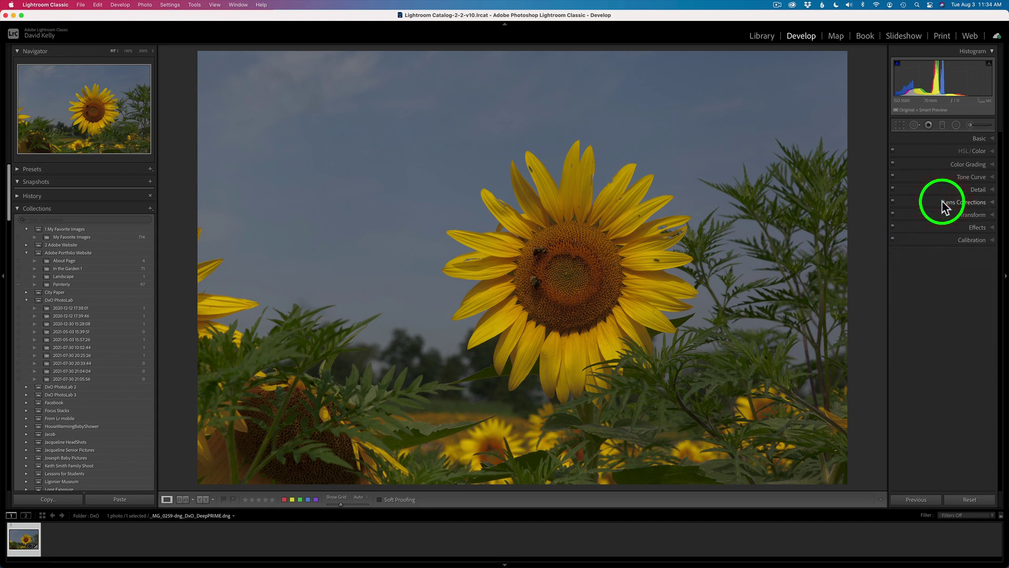
{"action": "left_click", "coordinate": [978, 140]}
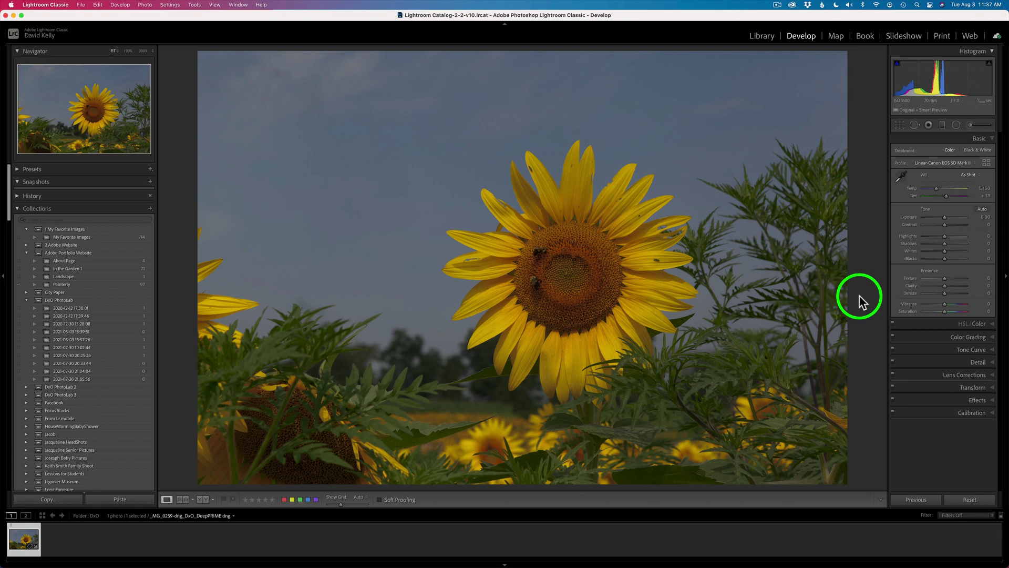
Step: Select _MG_0453.dng in the DXO Lightroom Workflow Video folder of the Library and transfer it to DxO PhotoLab 4
{"action": "left_click", "coordinate": [765, 37]}
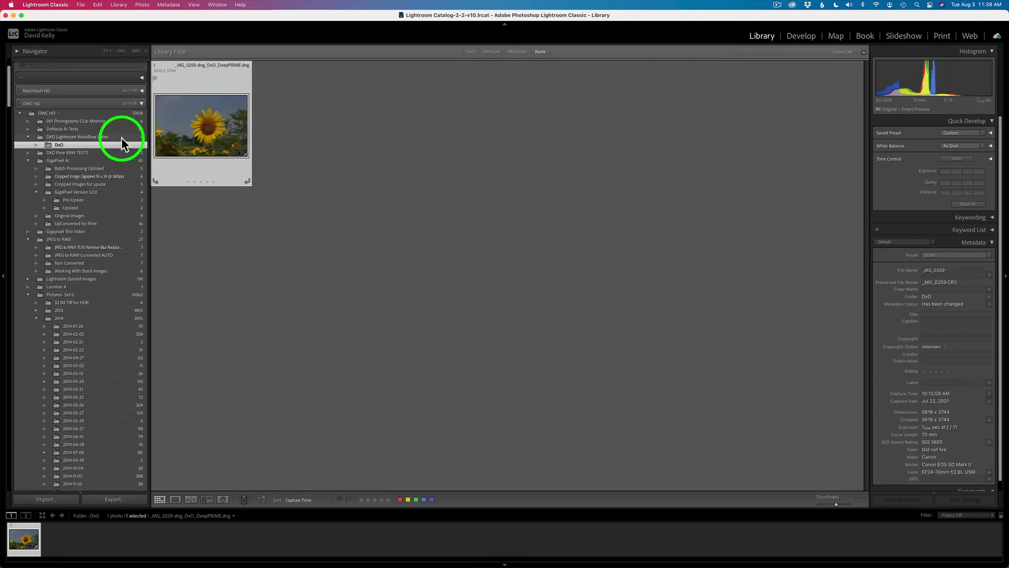
{"action": "left_click", "coordinate": [75, 137]}
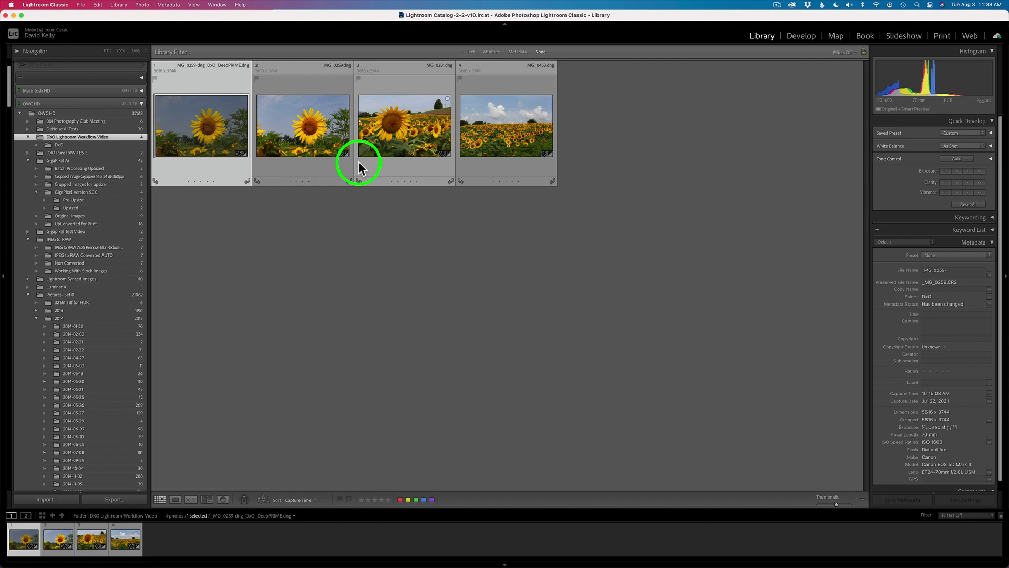
{"action": "left_click", "coordinate": [503, 124]}
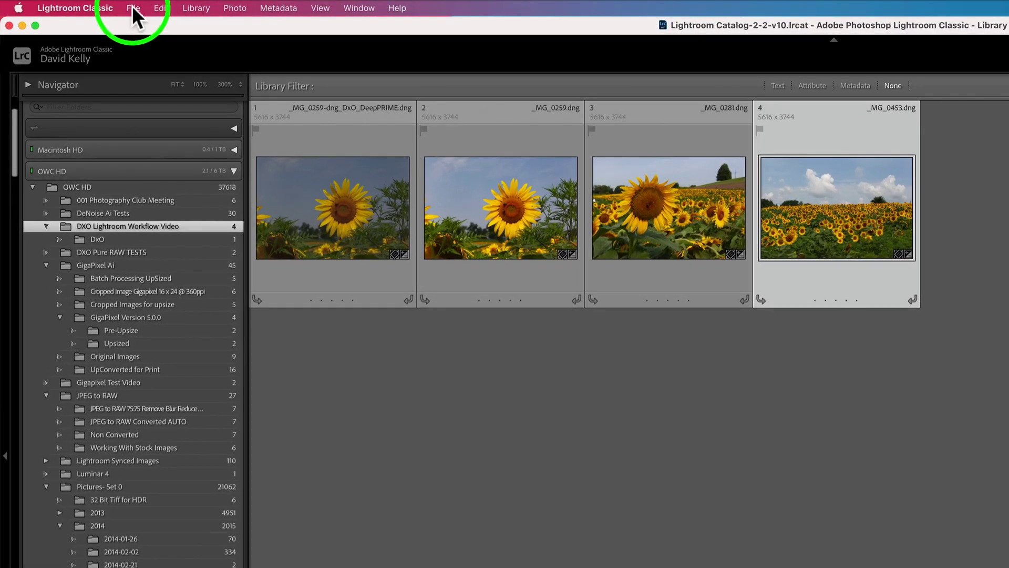
{"action": "left_click", "coordinate": [80, 4]}
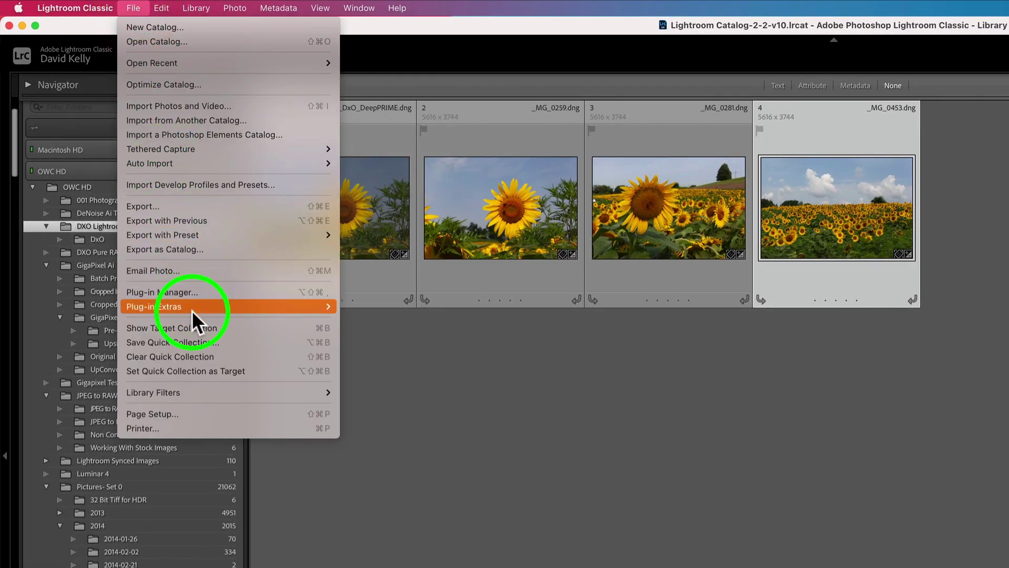
{"action": "mouse_move", "coordinate": [195, 309]}
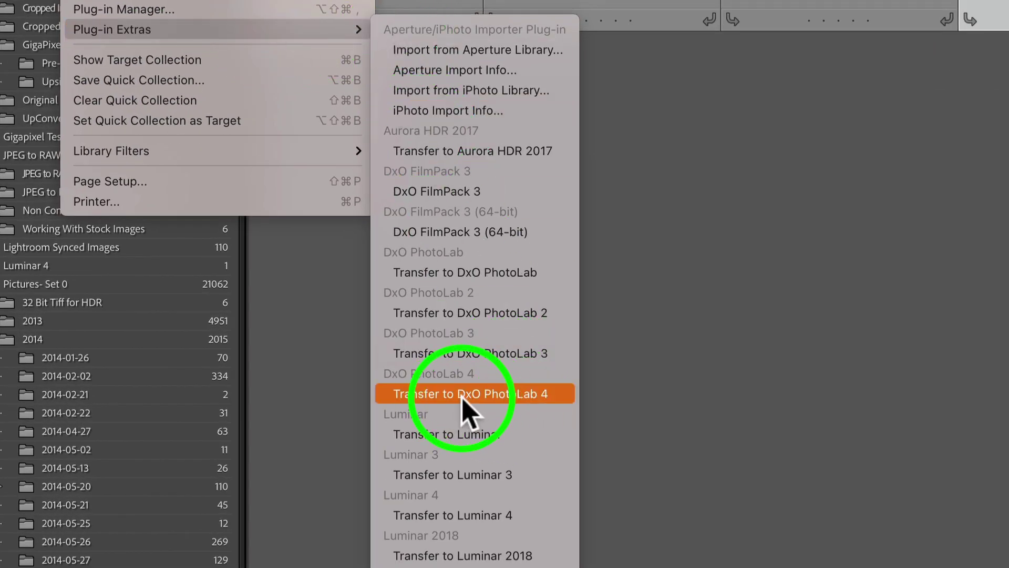
{"action": "left_click", "coordinate": [498, 396]}
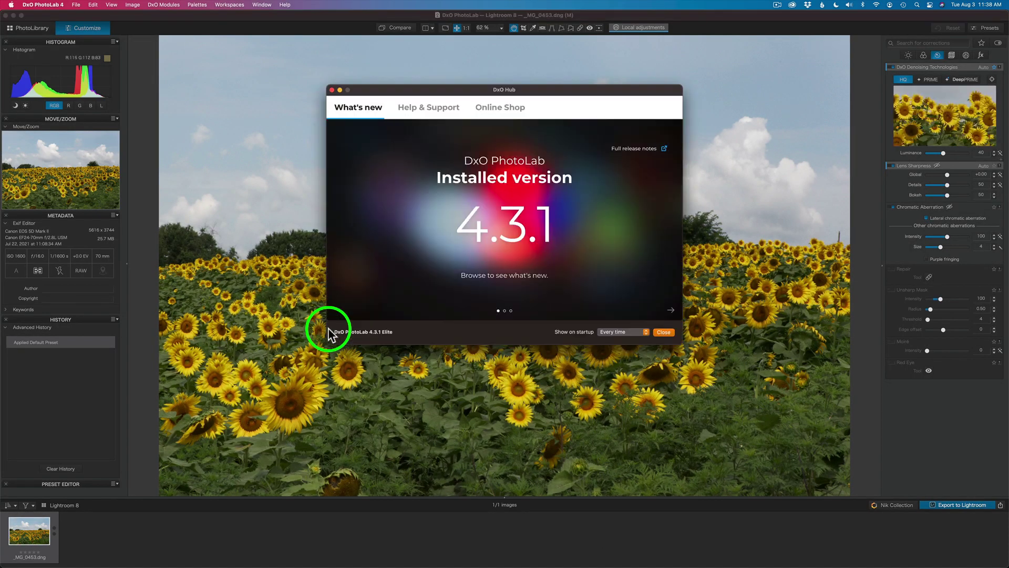
Step: Dismiss the DxO Hub, set the noise reduction method to DeepPRIME and display the light corrections
{"action": "left_click", "coordinate": [663, 332]}
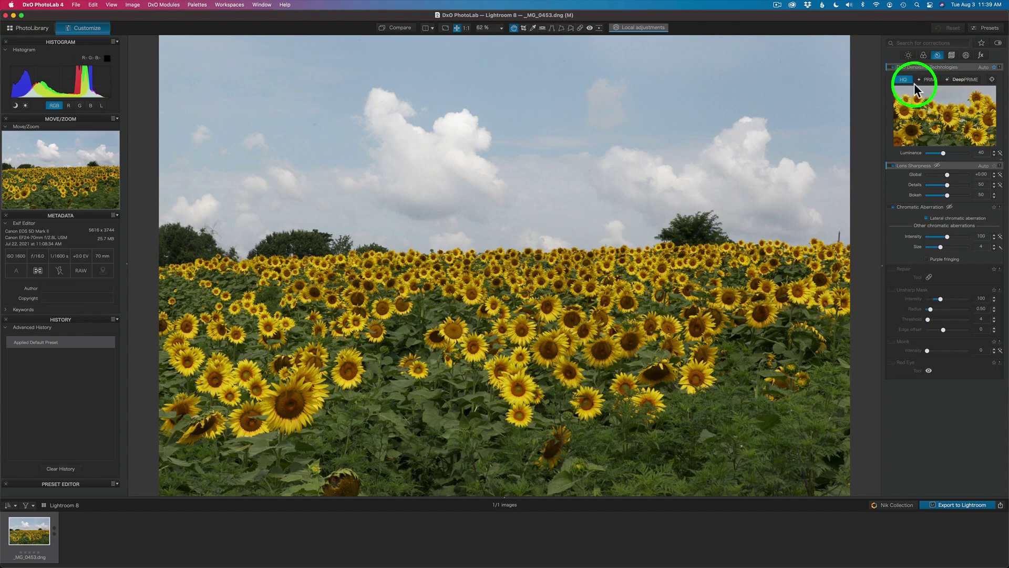
{"action": "left_click", "coordinate": [967, 80]}
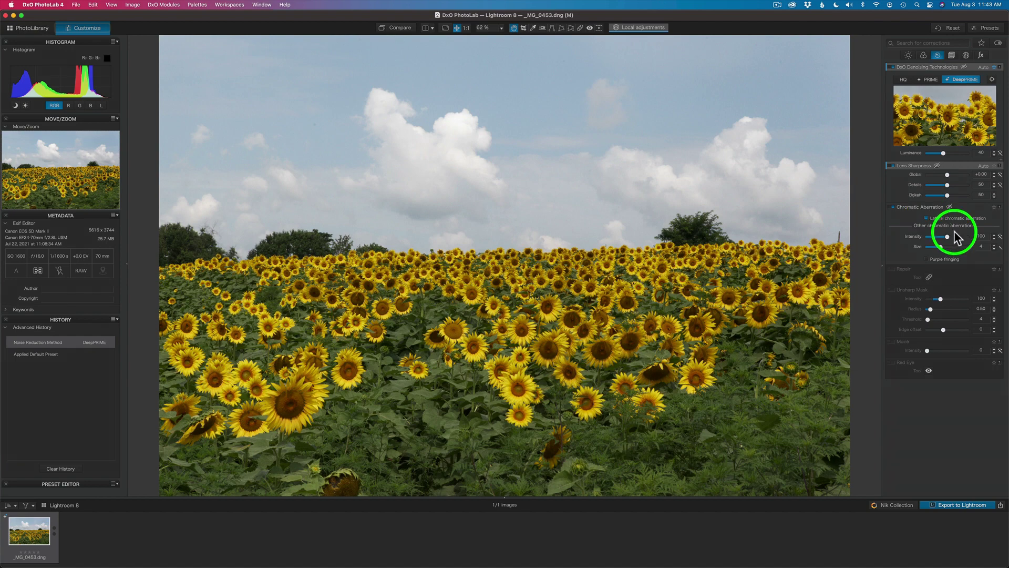
{"action": "left_click", "coordinate": [909, 55]}
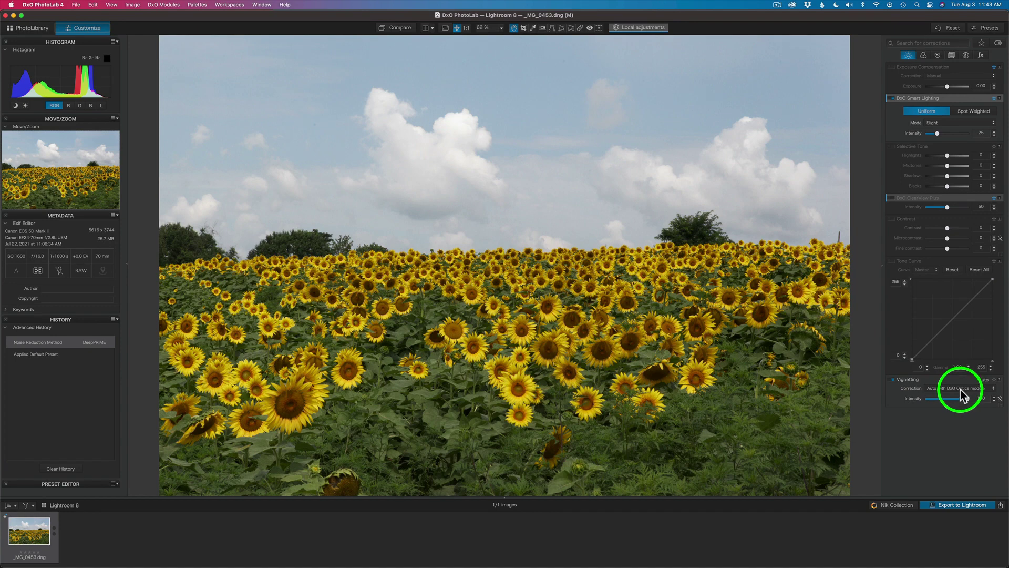
Step: Export the photo to Lightroom 10.3 as DNG (Denoise & Optical Corrections only) and check the processing progress
{"action": "left_click", "coordinate": [963, 505]}
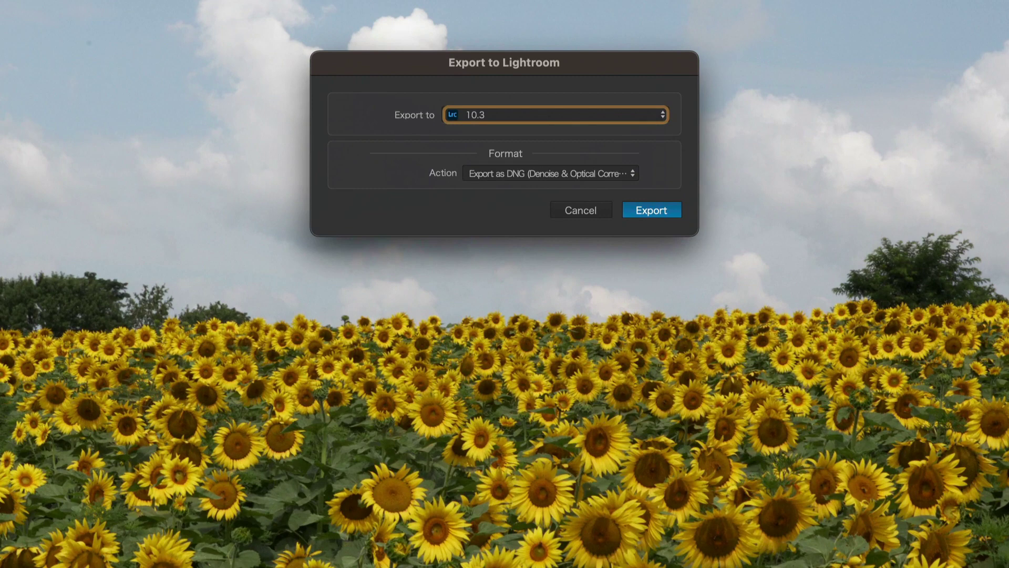
{"action": "left_click", "coordinate": [633, 174]}
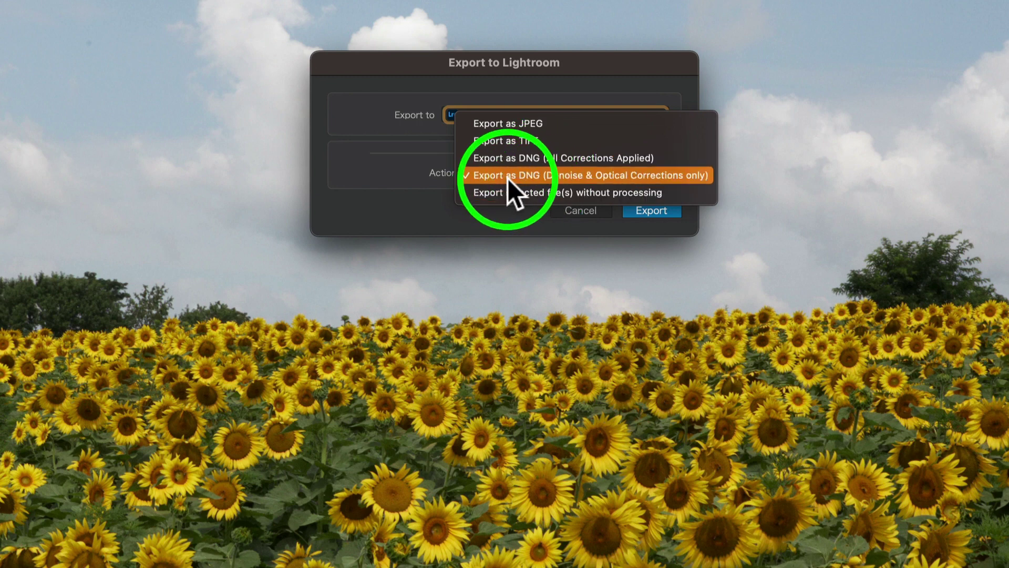
{"action": "left_click", "coordinate": [658, 172]}
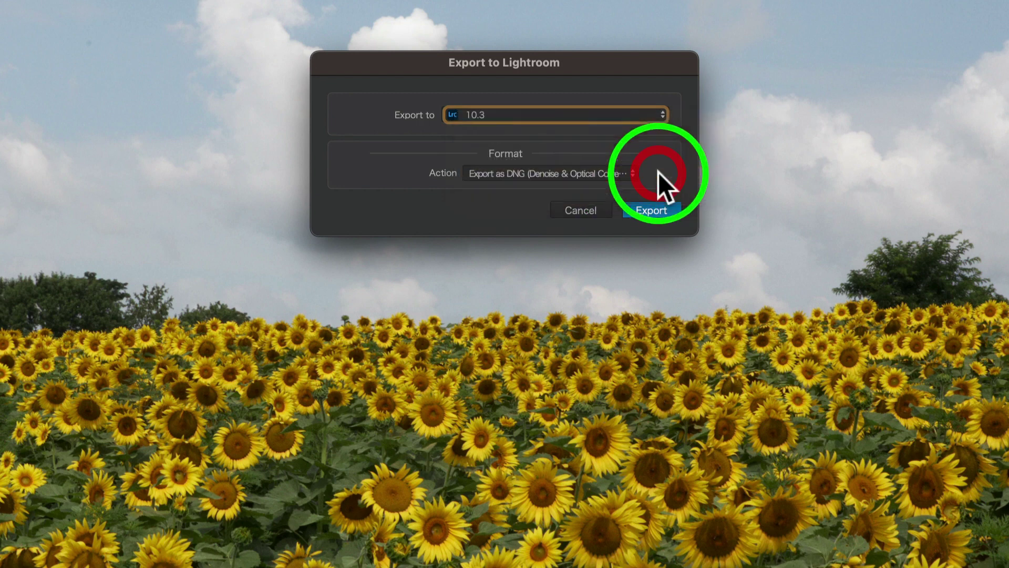
{"action": "left_click", "coordinate": [651, 210]}
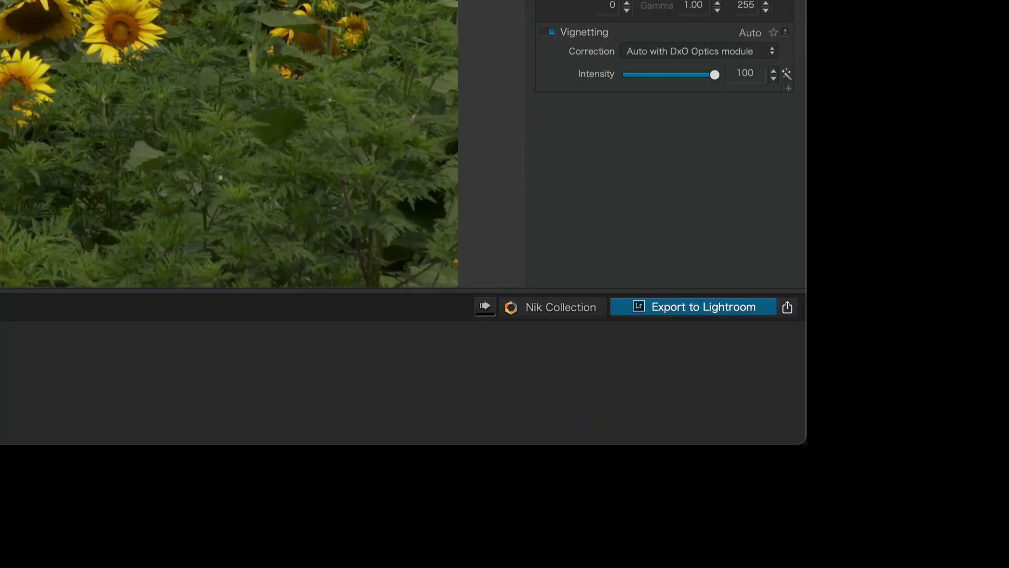
{"action": "left_click", "coordinate": [487, 305]}
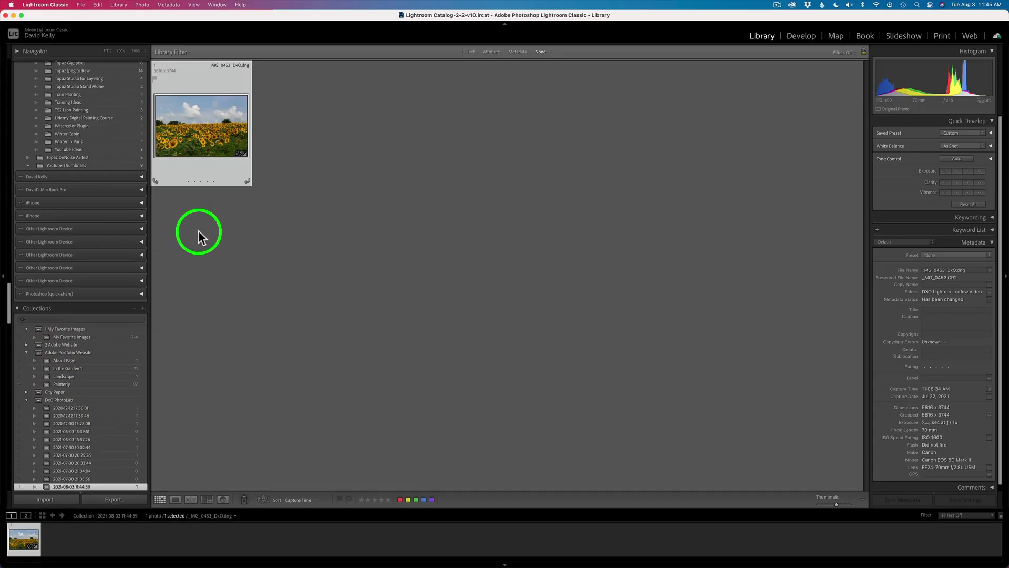
Step: Go from the export collection to the folder containing _MG_0453_DxO.dng and open that photo in the Develop module
{"action": "right_click", "coordinate": [212, 122]}
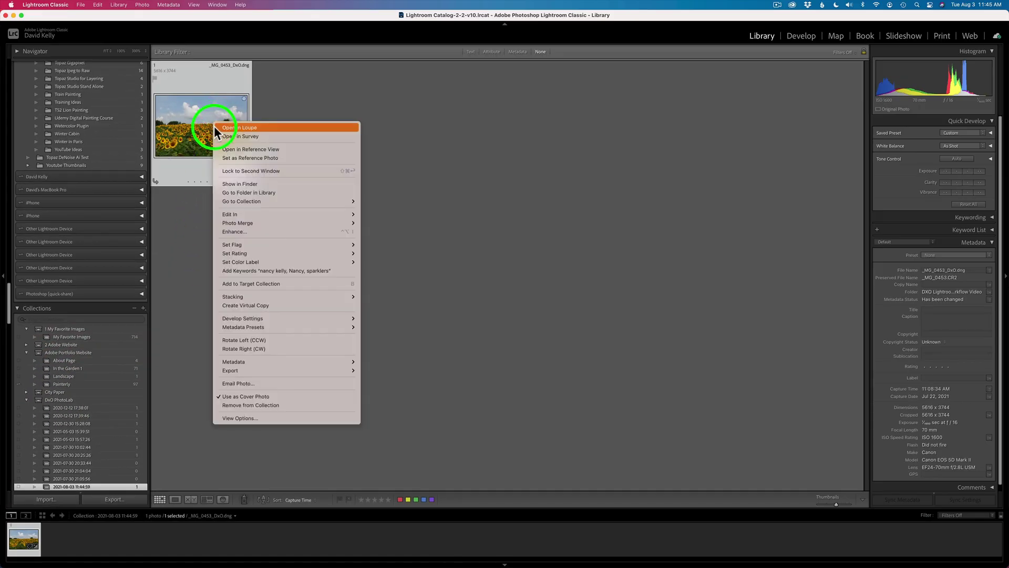
{"action": "left_click", "coordinate": [257, 193]}
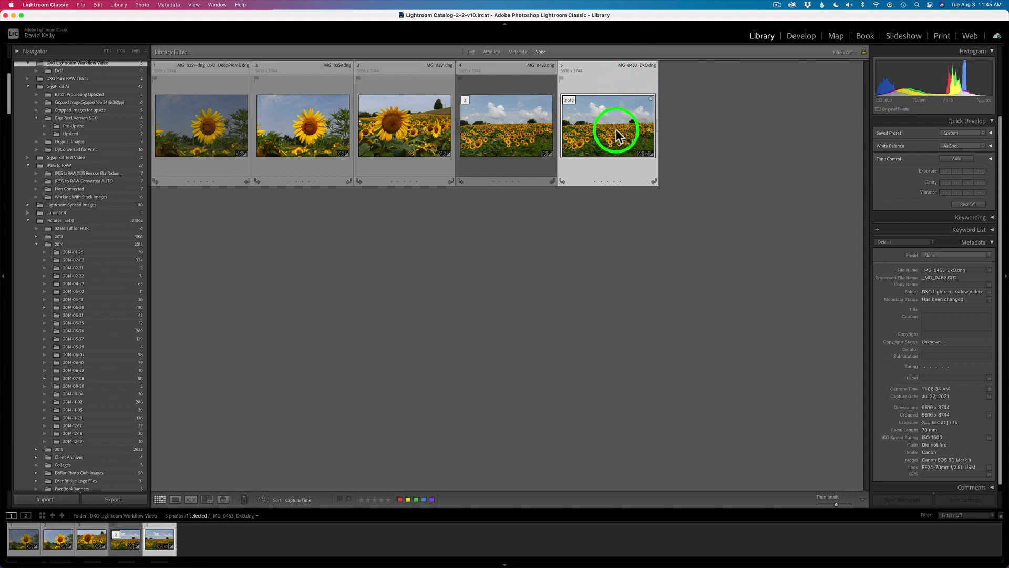
{"action": "left_click", "coordinate": [803, 36]}
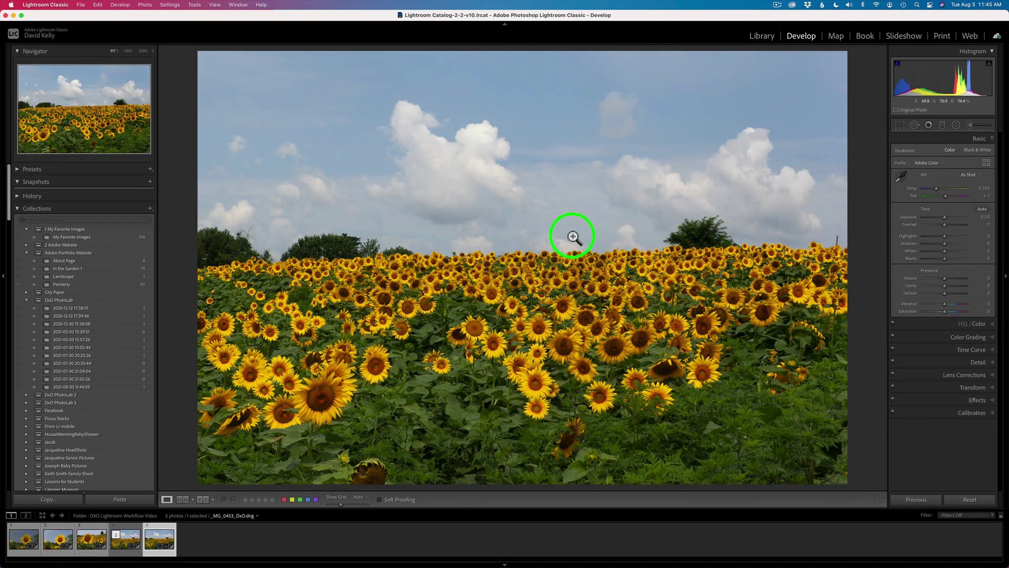
Step: Examine the available profiles, the sharpening and noise reduction settings and the lens corrections of the DxO-processed photo
{"action": "left_click", "coordinate": [931, 163]}
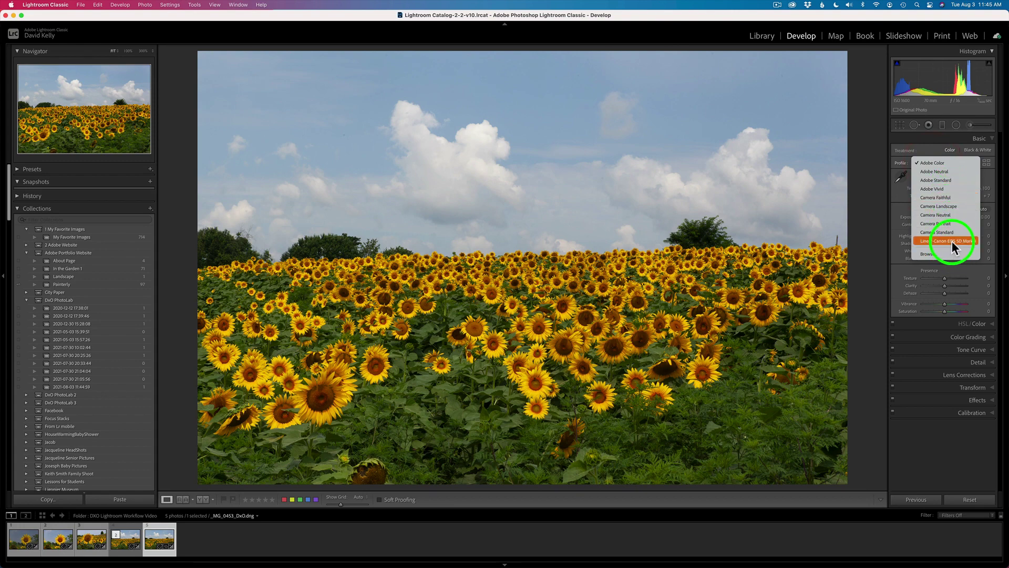
{"action": "left_click", "coordinate": [928, 146]}
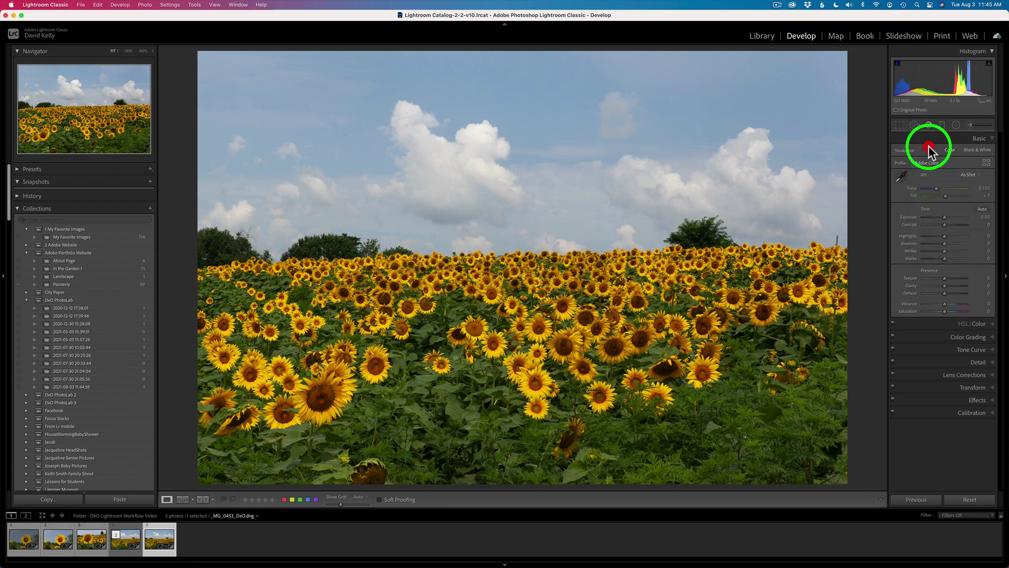
{"action": "left_click", "coordinate": [979, 362]}
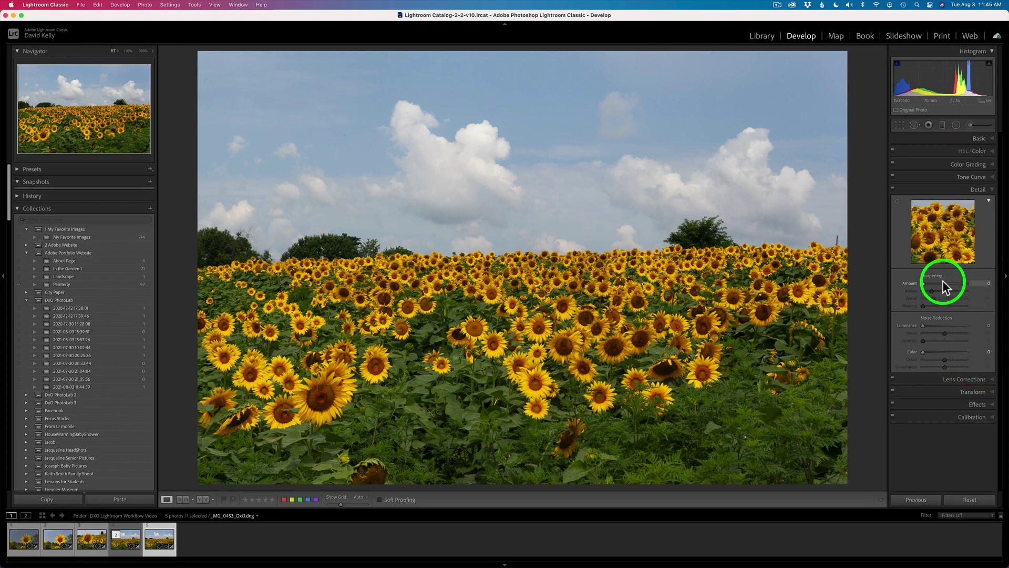
{"action": "left_click_drag", "start_coordinate": [928, 224], "coordinate": [957, 202]}
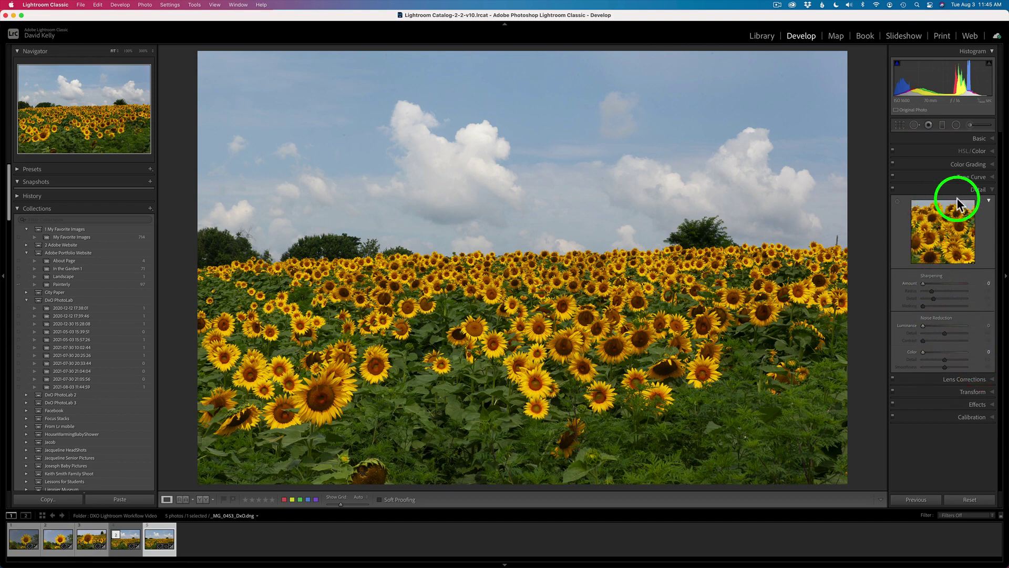
{"action": "left_click", "coordinate": [962, 190]}
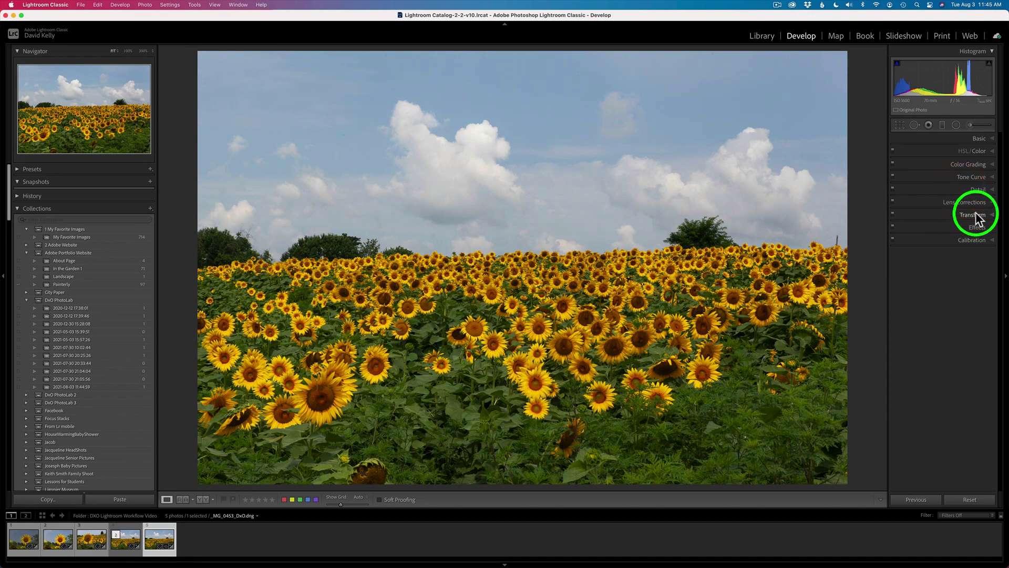
{"action": "left_click", "coordinate": [974, 204]}
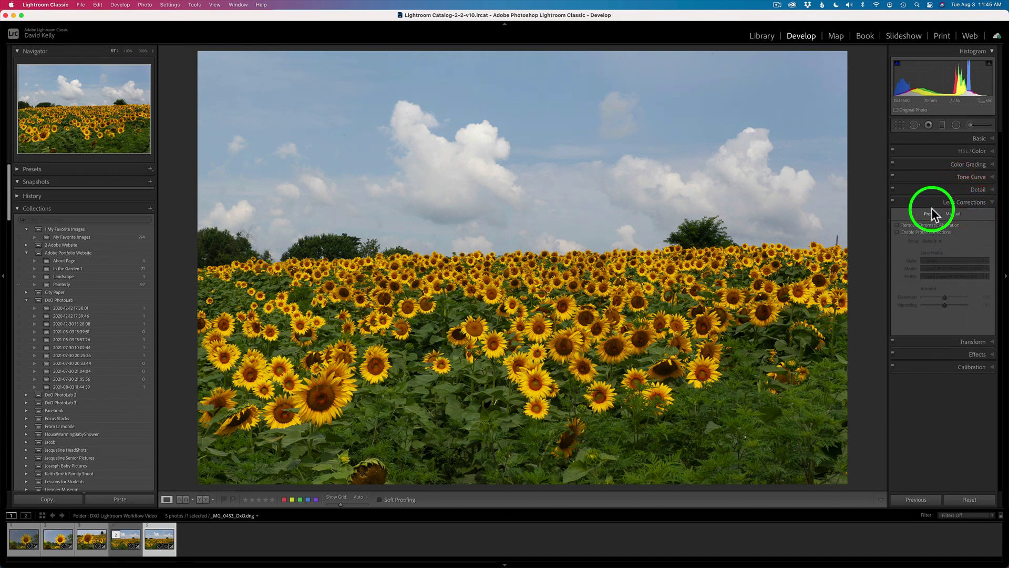
{"action": "left_click", "coordinate": [949, 201]}
{"action": "left_click", "coordinate": [978, 138]}
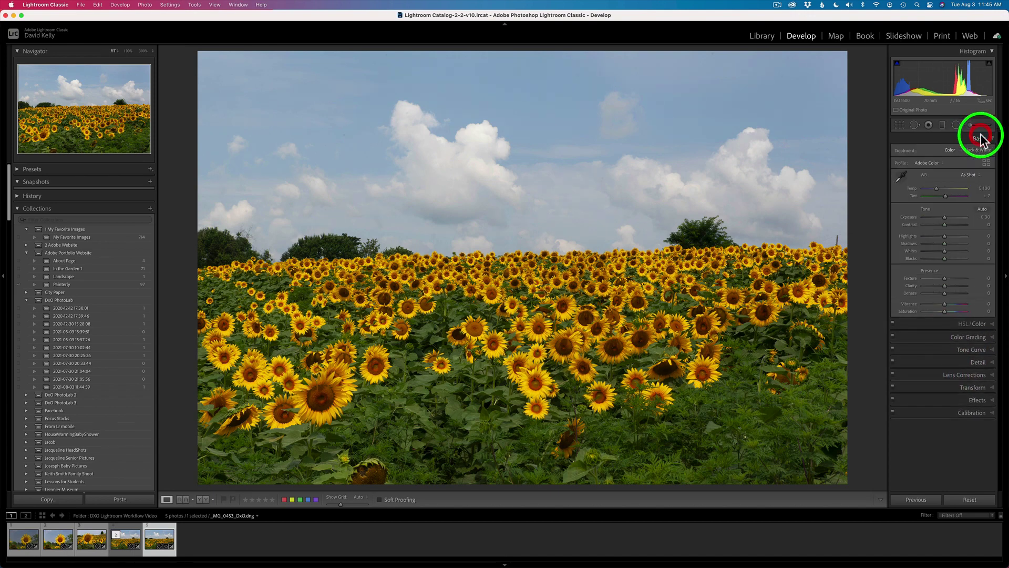
Step: Inspect the clouds and the sunflower field at high magnification for noise and detail, and return to the full image
{"action": "left_click", "coordinate": [518, 182]}
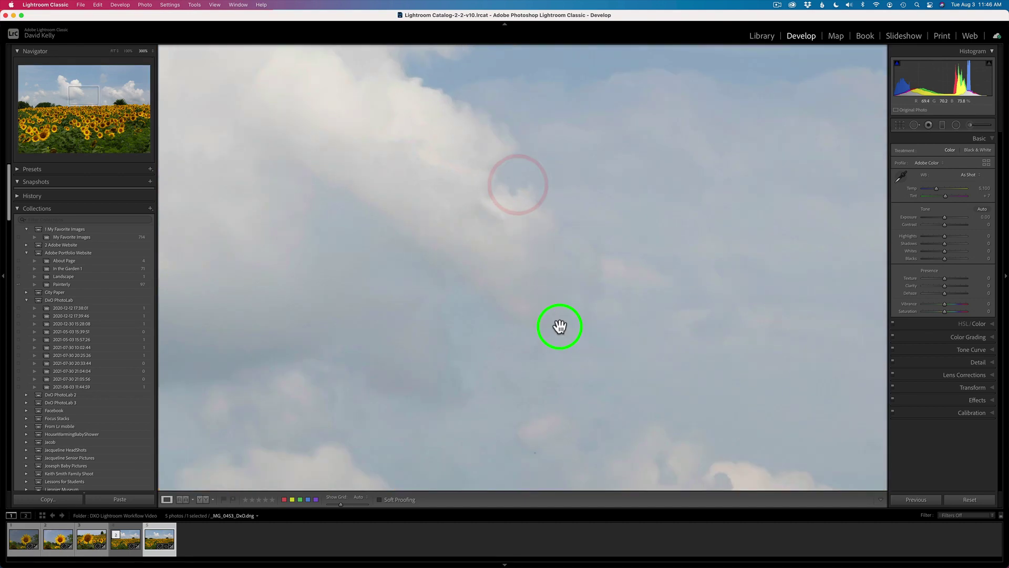
{"action": "left_click_drag", "start_coordinate": [559, 327], "coordinate": [549, 35]}
{"action": "left_click_drag", "start_coordinate": [604, 286], "coordinate": [613, 209]}
{"action": "left_click", "coordinate": [629, 265]}
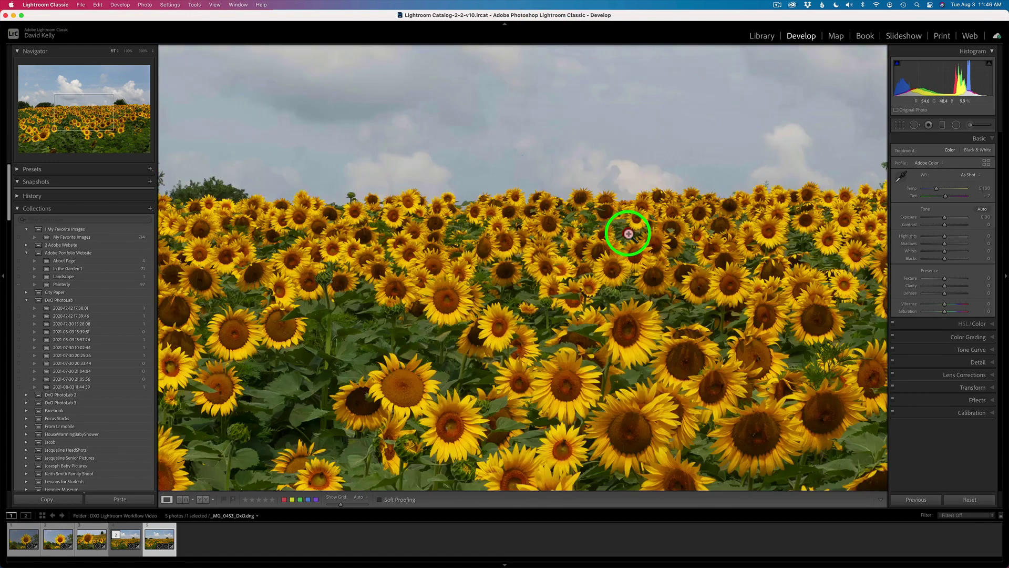
{"action": "left_click", "coordinate": [628, 233]}
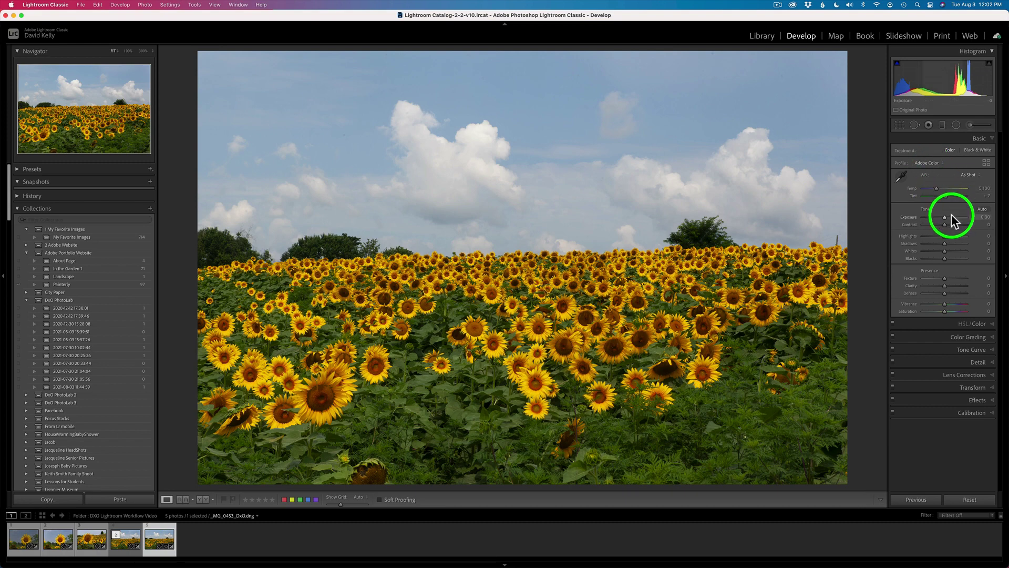
Step: Apply automatic tone, and refine it with exposure -0.25, highlights -52, whites +31 and shadows +76
{"action": "left_click", "coordinate": [981, 209]}
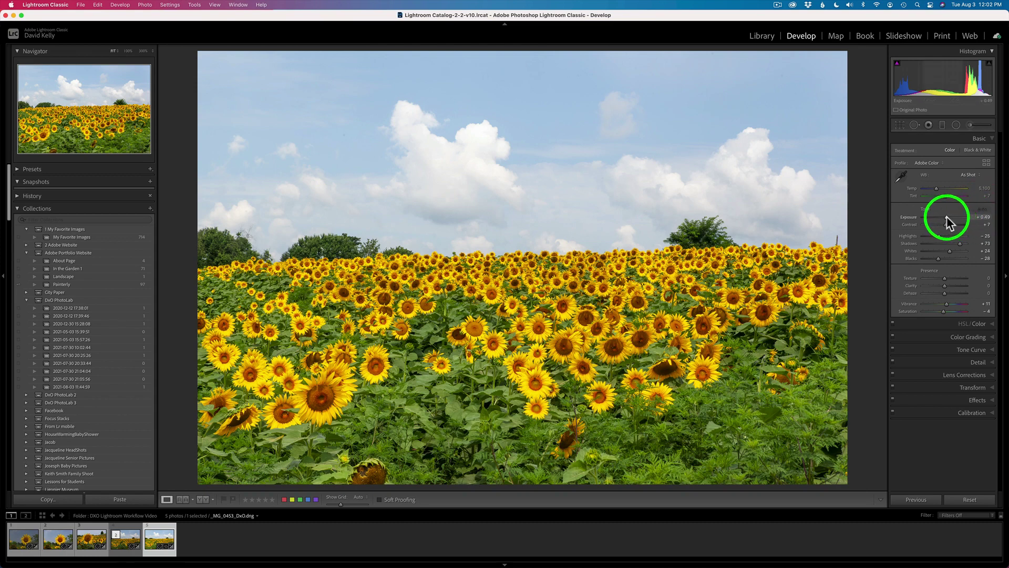
{"action": "left_click_drag", "start_coordinate": [947, 216], "coordinate": [933, 235]}
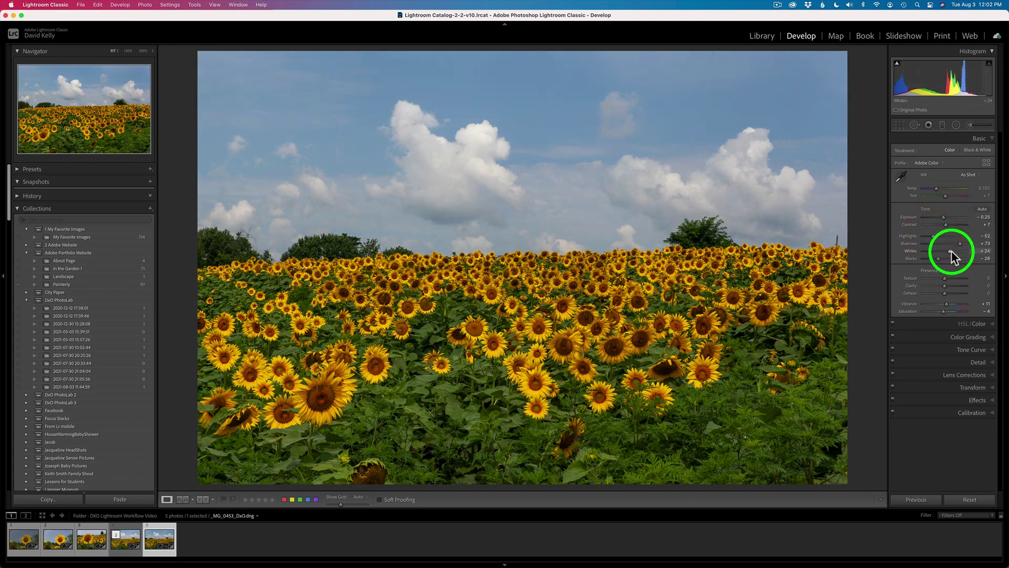
{"action": "left_click_drag", "start_coordinate": [950, 250], "coordinate": [951, 251]}
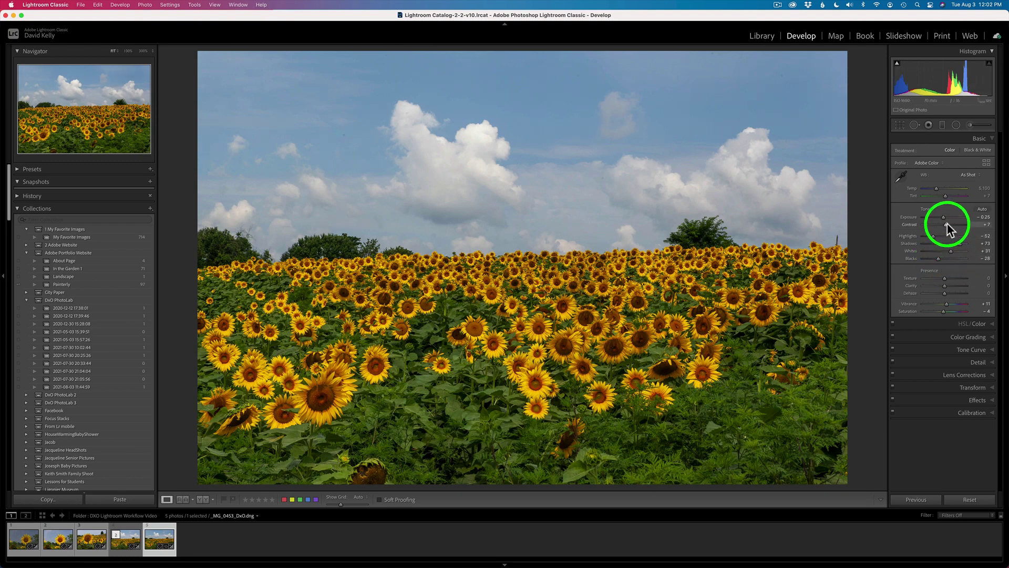
{"action": "left_click_drag", "start_coordinate": [945, 223], "coordinate": [945, 223]}
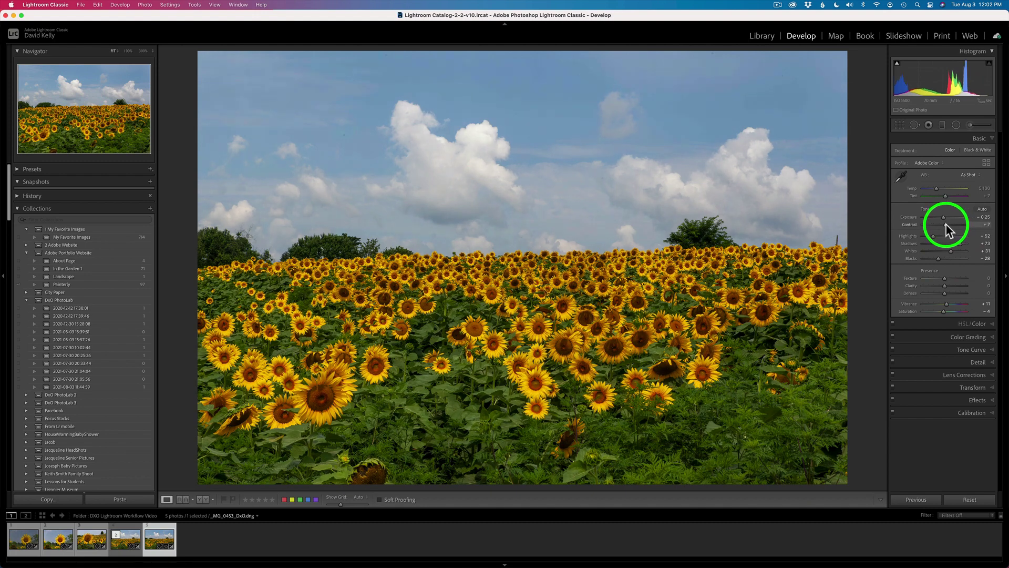
{"action": "left_click", "coordinate": [945, 223]}
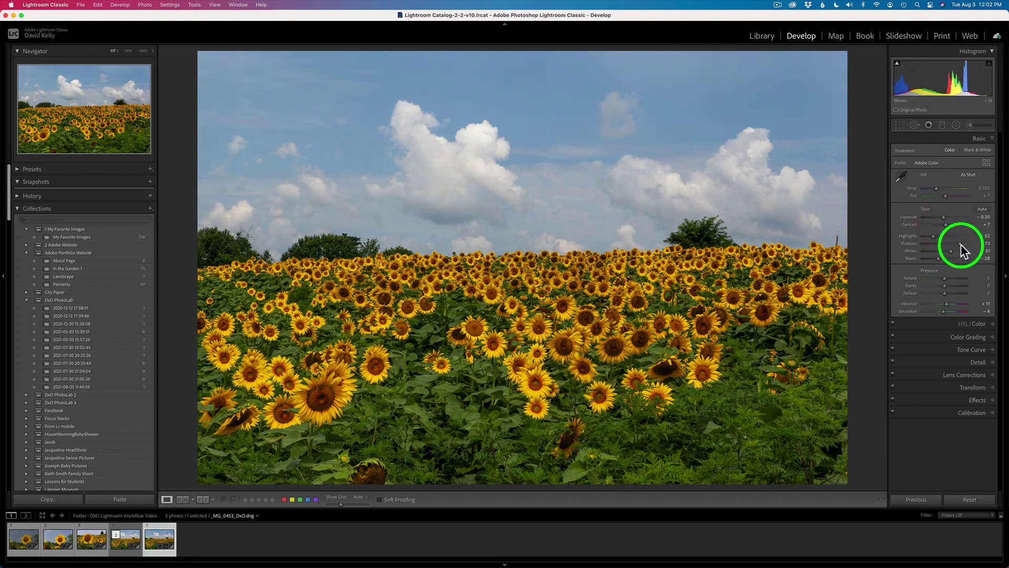
{"action": "left_click_drag", "start_coordinate": [961, 244], "coordinate": [960, 243]}
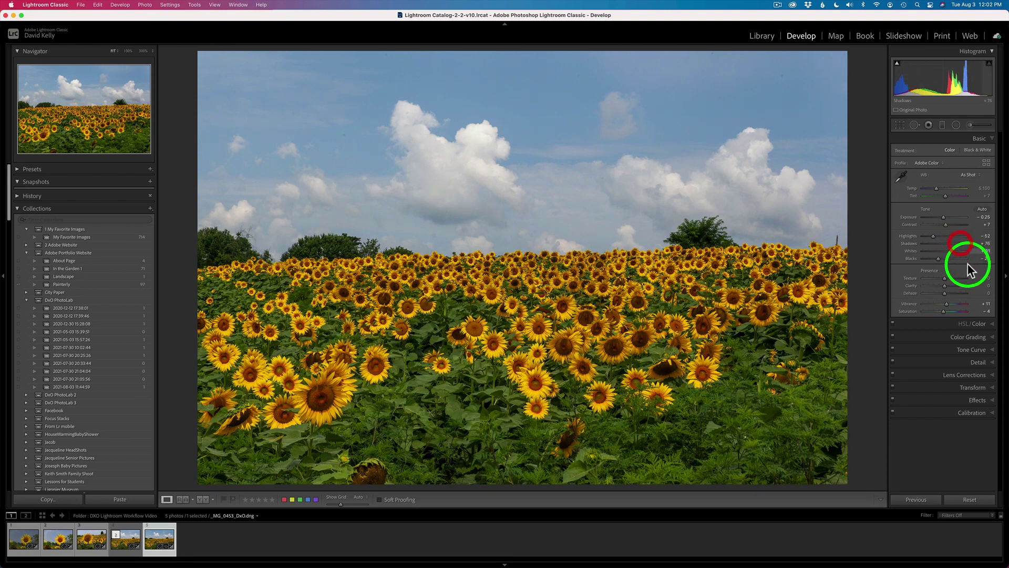
{"action": "left_click", "coordinate": [962, 325]}
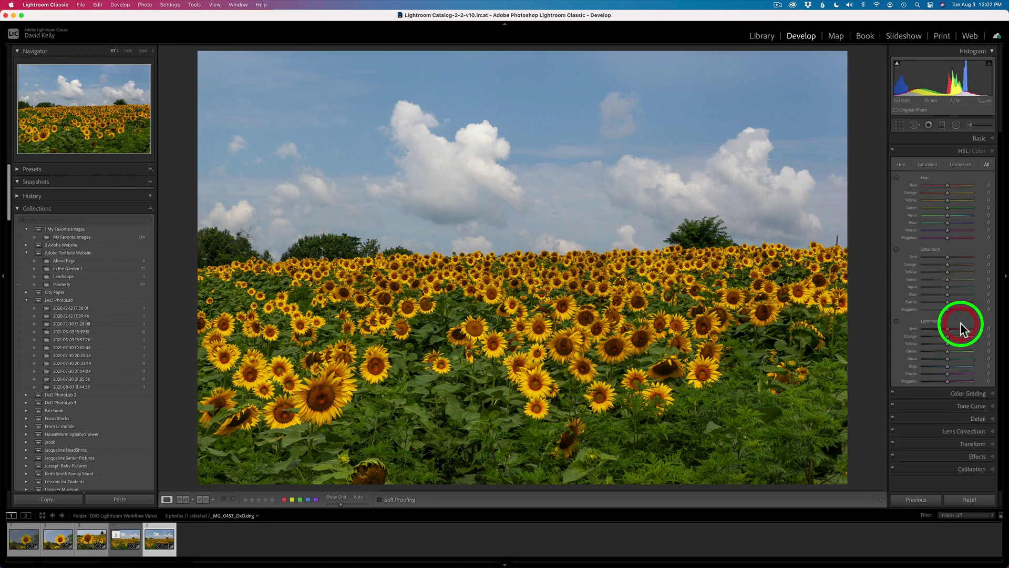
{"action": "left_click", "coordinate": [961, 150]}
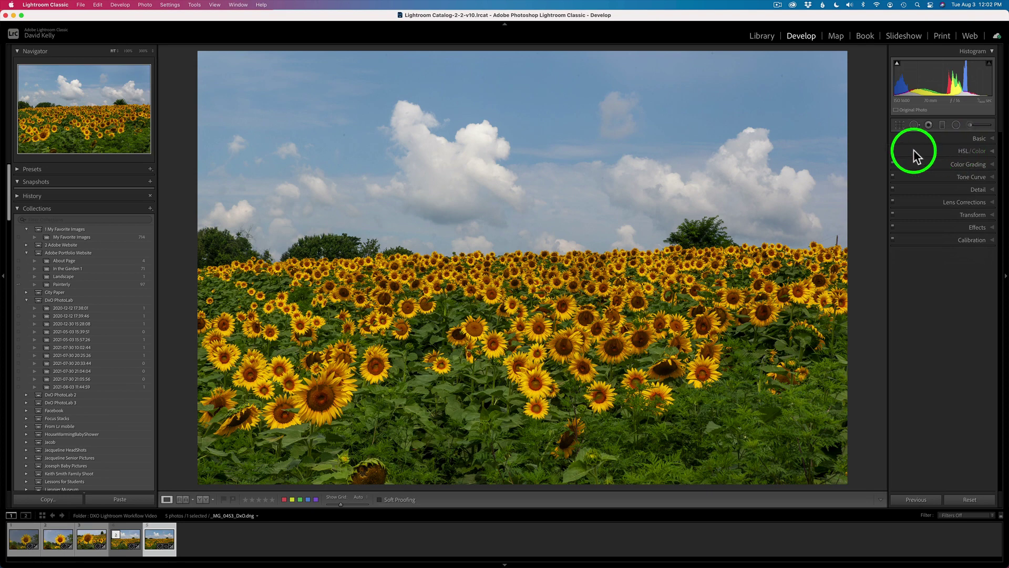
Step: Open the edited photo as a smart object in Photoshop
{"action": "right_click", "coordinate": [550, 204]}
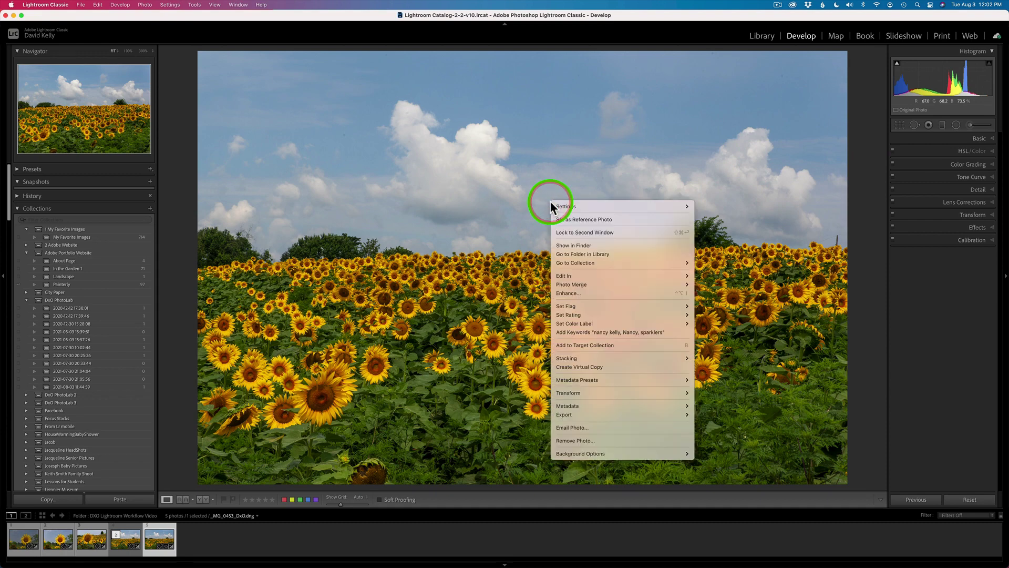
{"action": "mouse_move", "coordinate": [592, 278]}
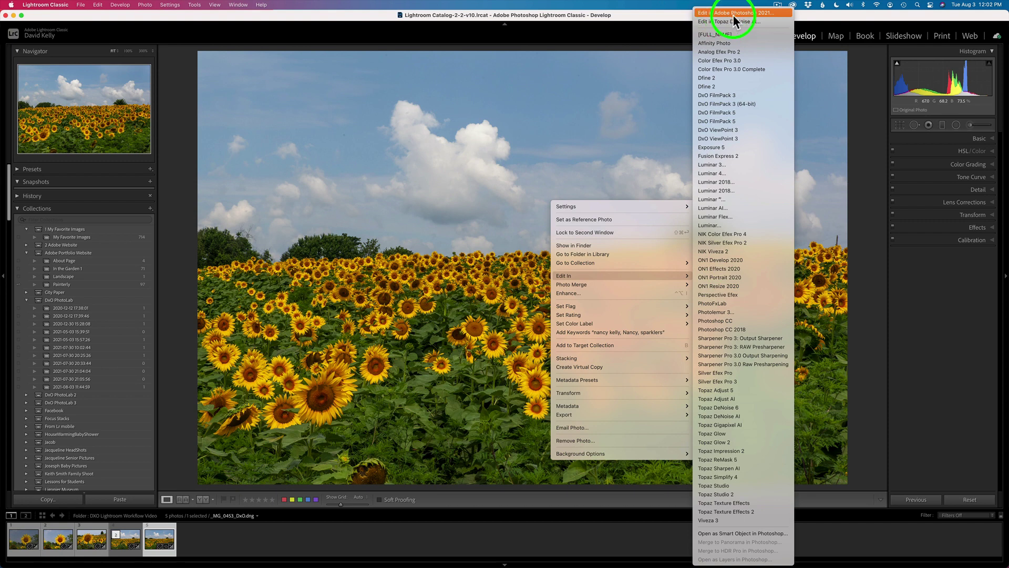
{"action": "left_click", "coordinate": [737, 533]}
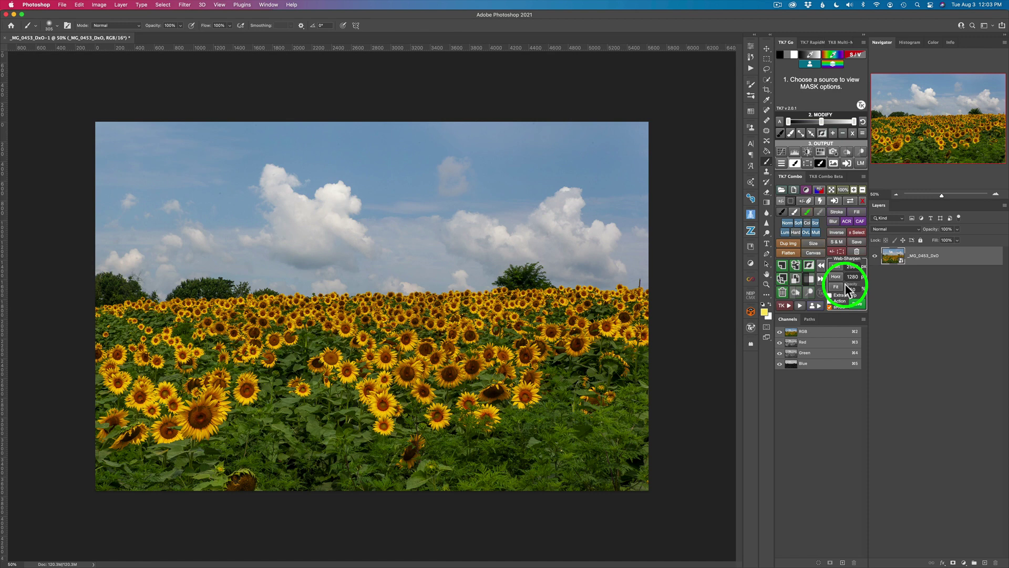
Step: Reopen the smart object in Camera Raw, review the available profiles, and set the contrast to +13
{"action": "left_click", "coordinate": [891, 257]}
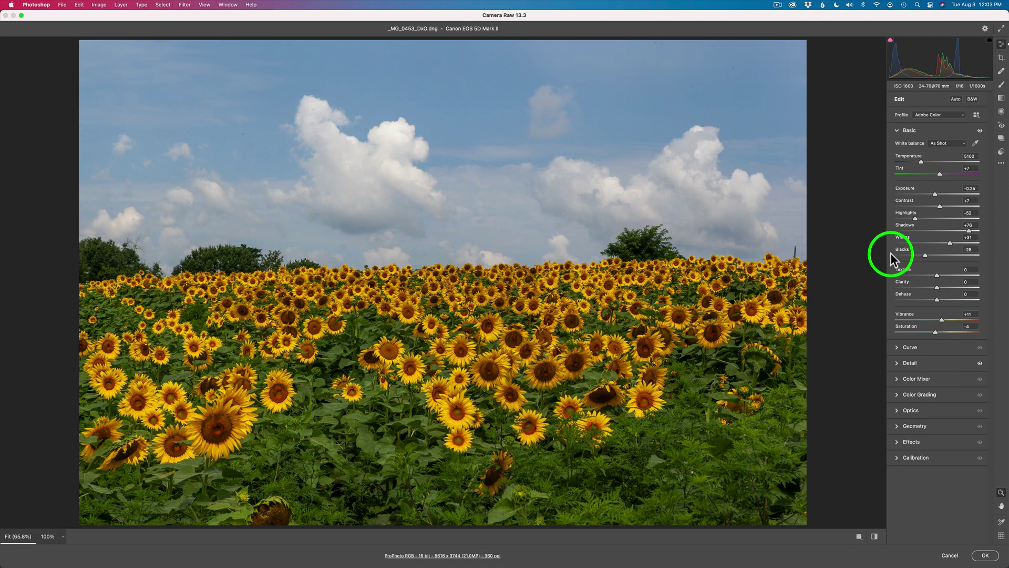
{"action": "left_click", "coordinate": [963, 116]}
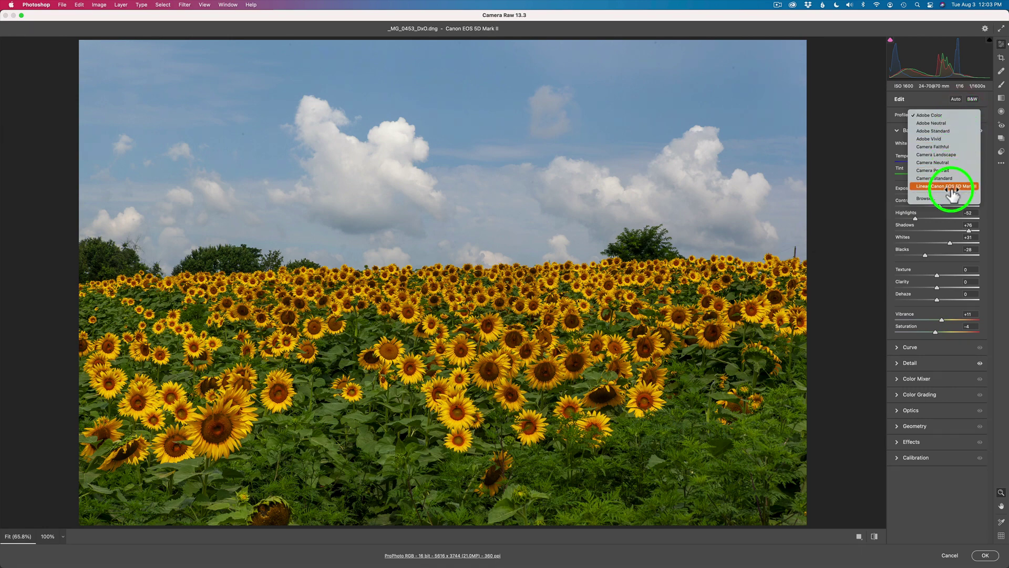
{"action": "left_click", "coordinate": [913, 116]}
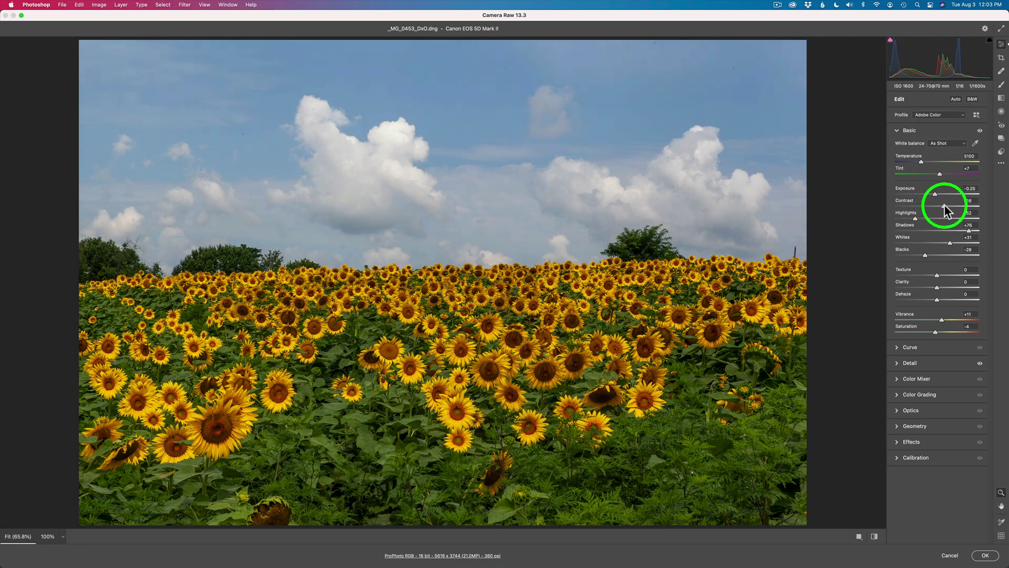
{"action": "left_click", "coordinate": [942, 205]}
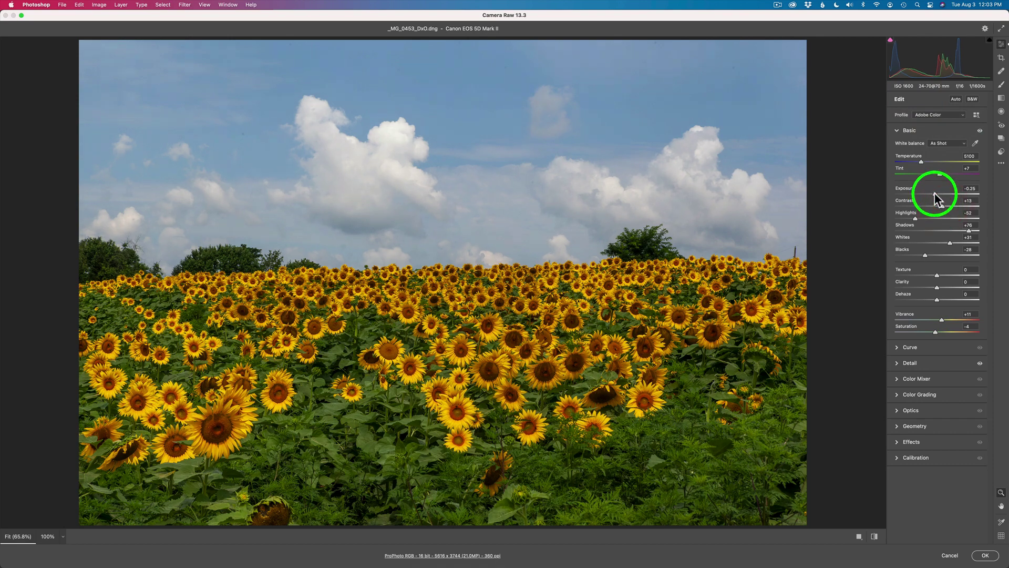
{"action": "left_click_drag", "start_coordinate": [935, 194], "coordinate": [935, 194]}
{"action": "left_click", "coordinate": [988, 555]}
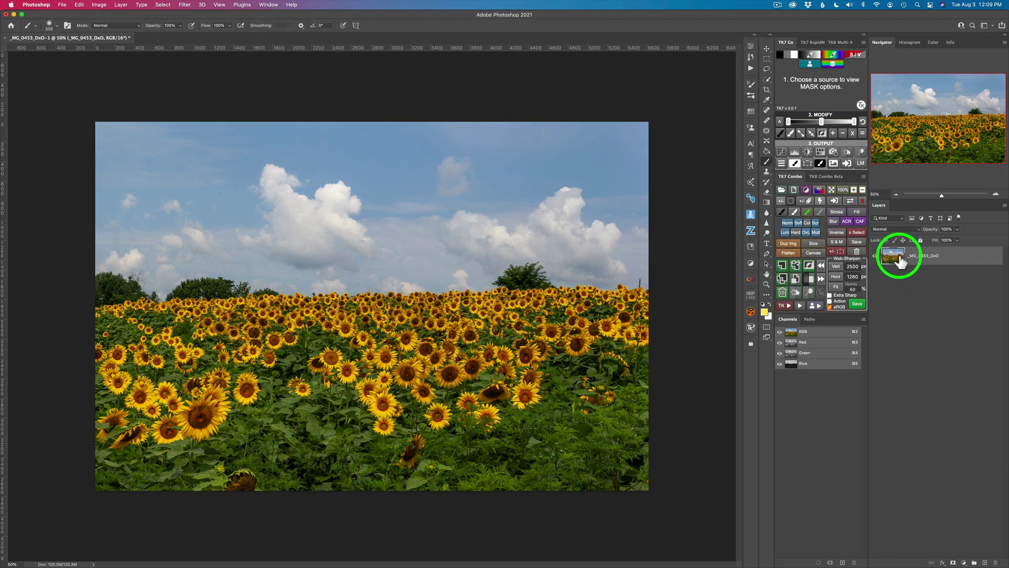
{"action": "left_click", "coordinate": [184, 5]}
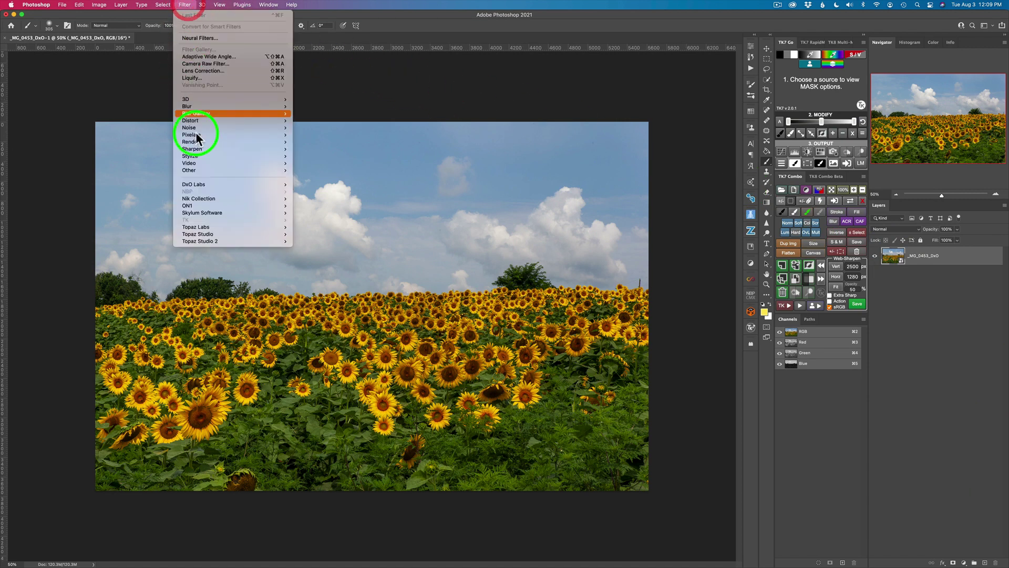
{"action": "mouse_move", "coordinate": [275, 227]}
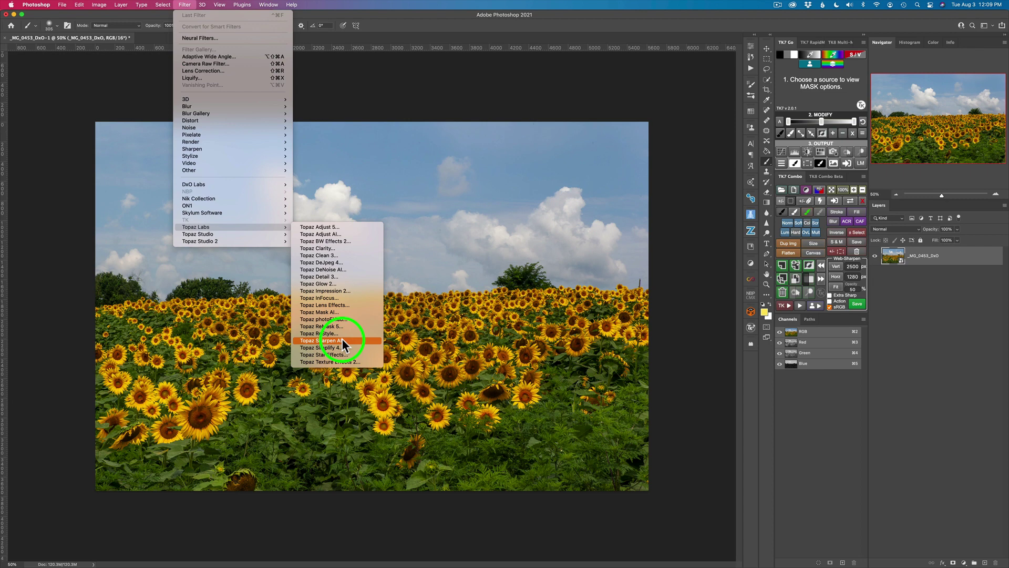
{"action": "left_click", "coordinate": [957, 434]}
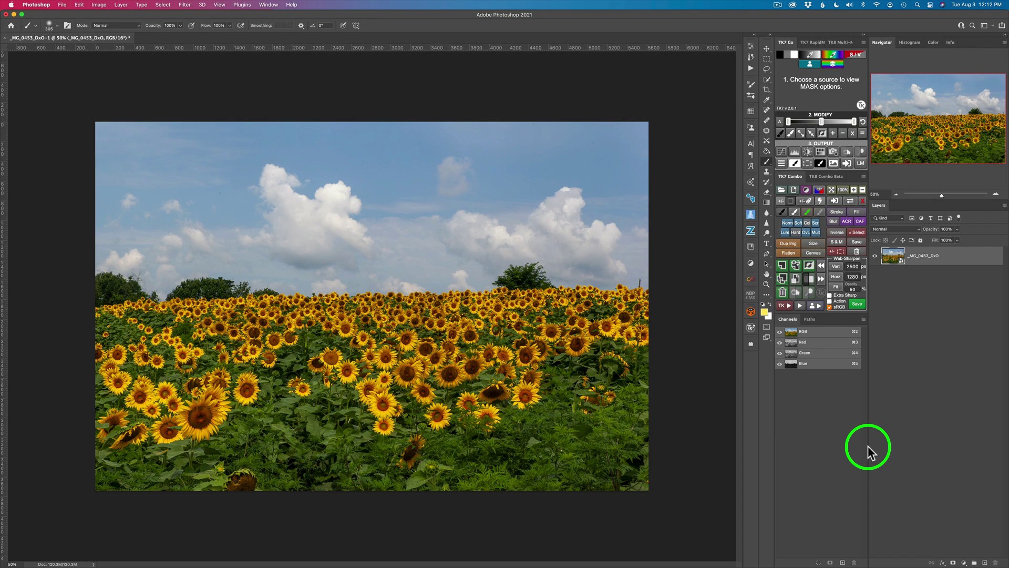
Step: Save and close the smart object document, and inspect the resulting TIFF at high magnification in Lightroom Classic
{"action": "left_click", "coordinate": [62, 5]}
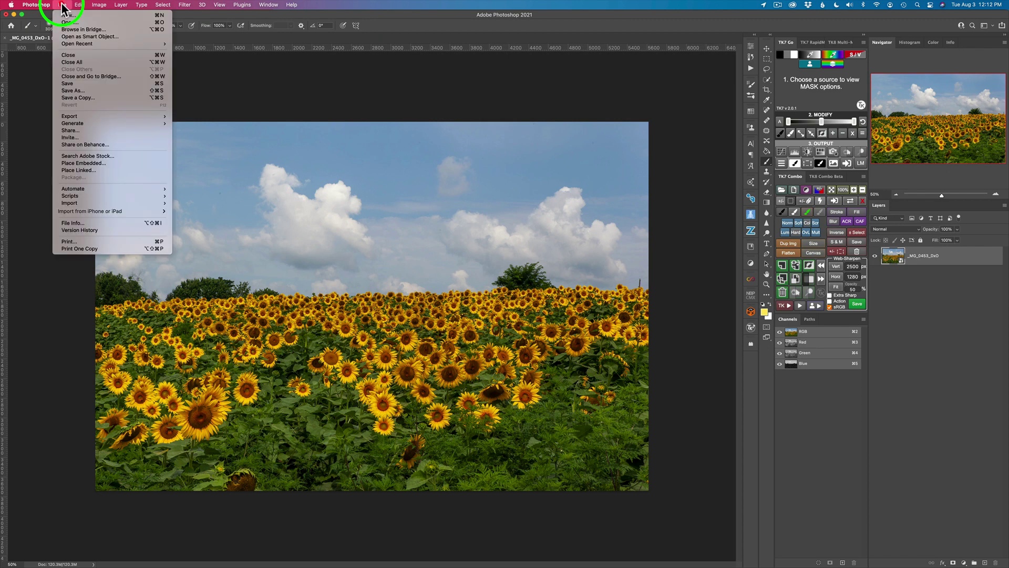
{"action": "left_click", "coordinate": [79, 84]}
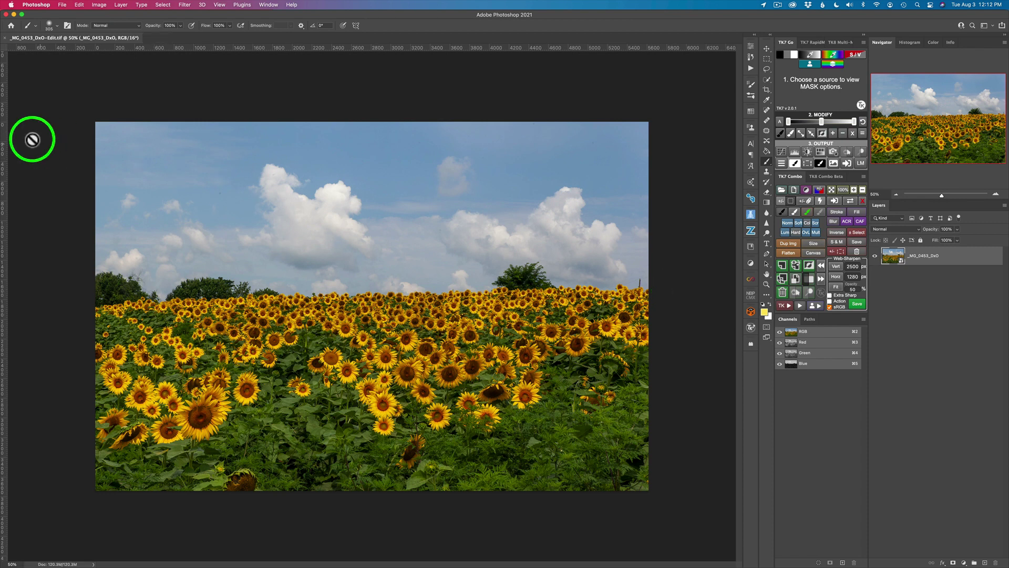
{"action": "left_click", "coordinate": [7, 37]}
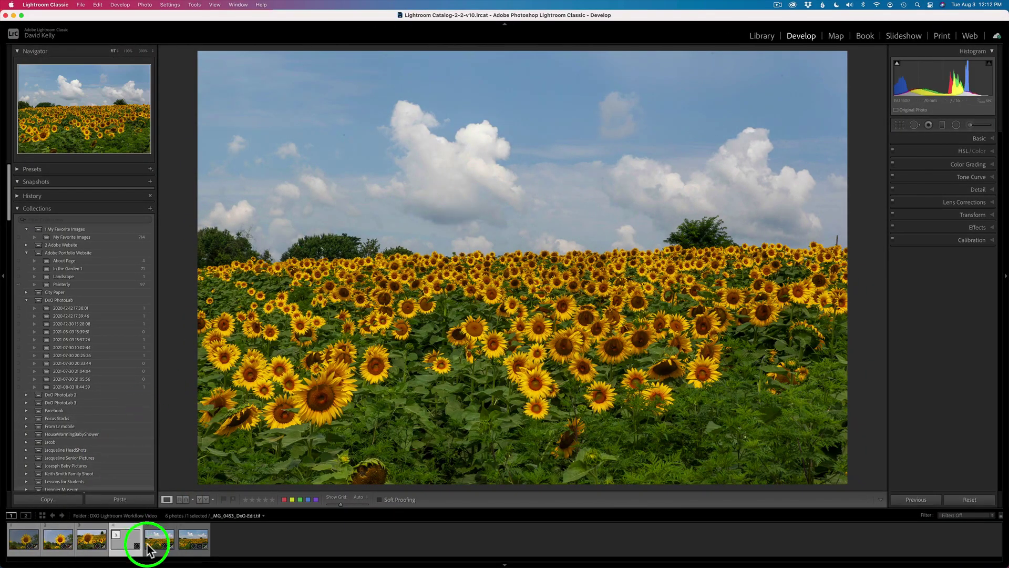
{"action": "left_click", "coordinate": [458, 274]}
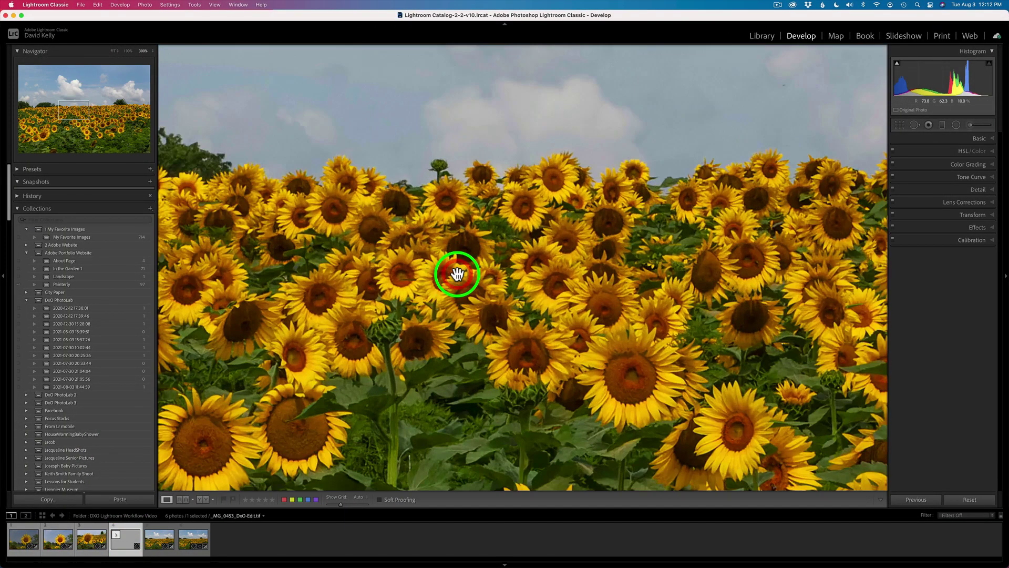
{"action": "left_click", "coordinate": [456, 272]}
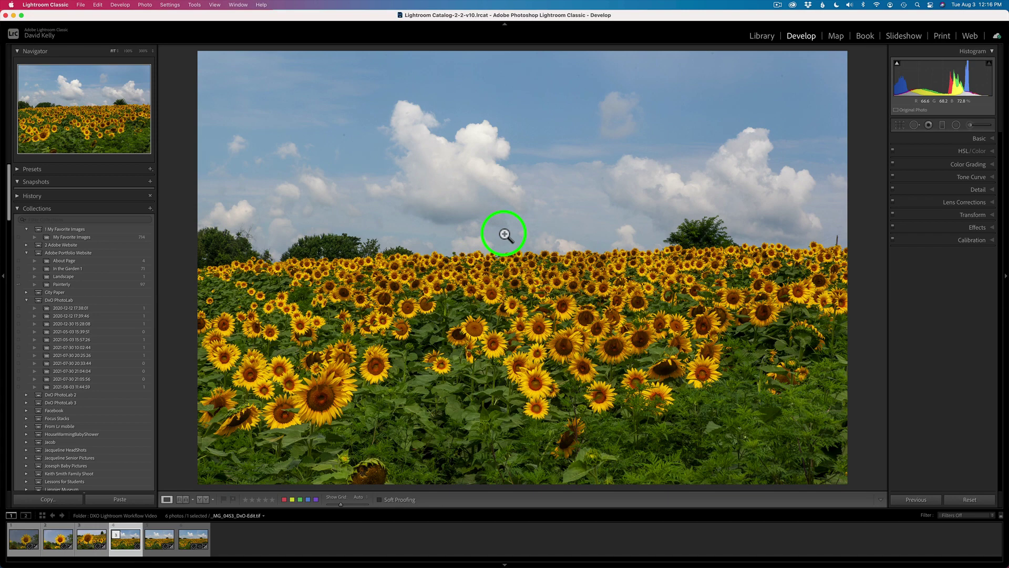
Step: Open _MG_0453_DxO-Edit.tif from Lightroom in Adobe Photoshop 2021 with the Edit Original option
{"action": "right_click", "coordinate": [520, 190]}
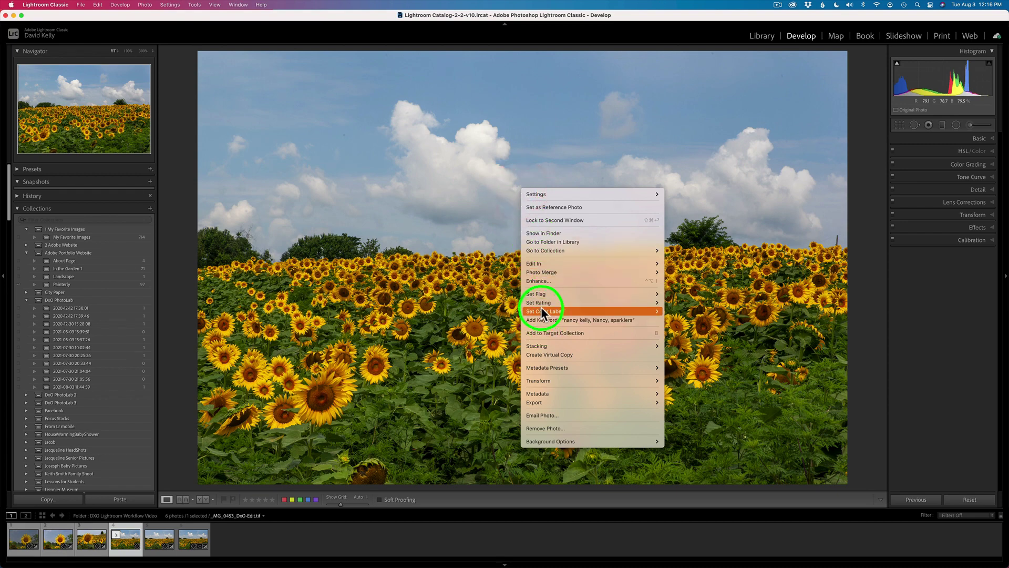
{"action": "mouse_move", "coordinate": [539, 267]}
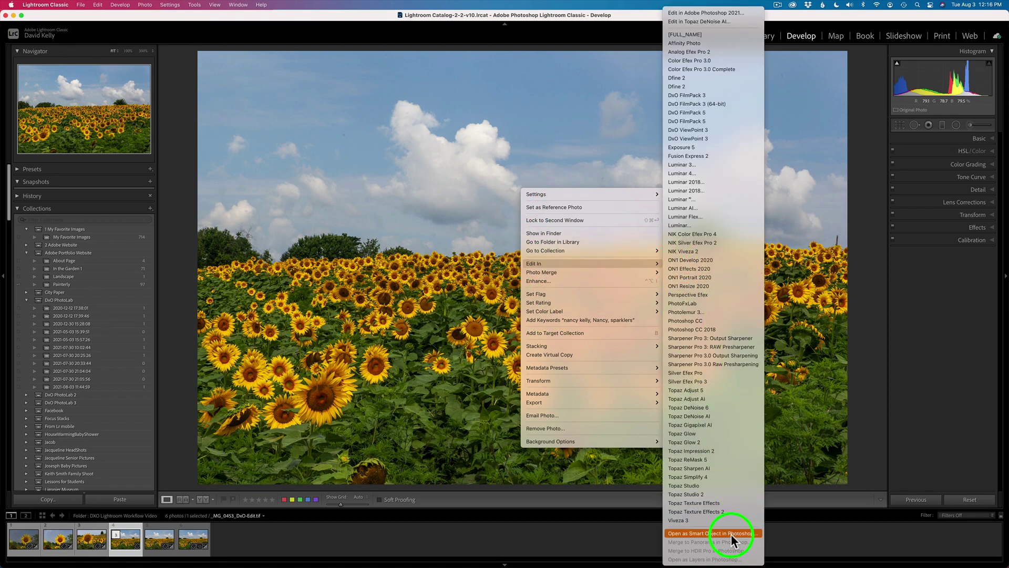
{"action": "left_click", "coordinate": [707, 13]}
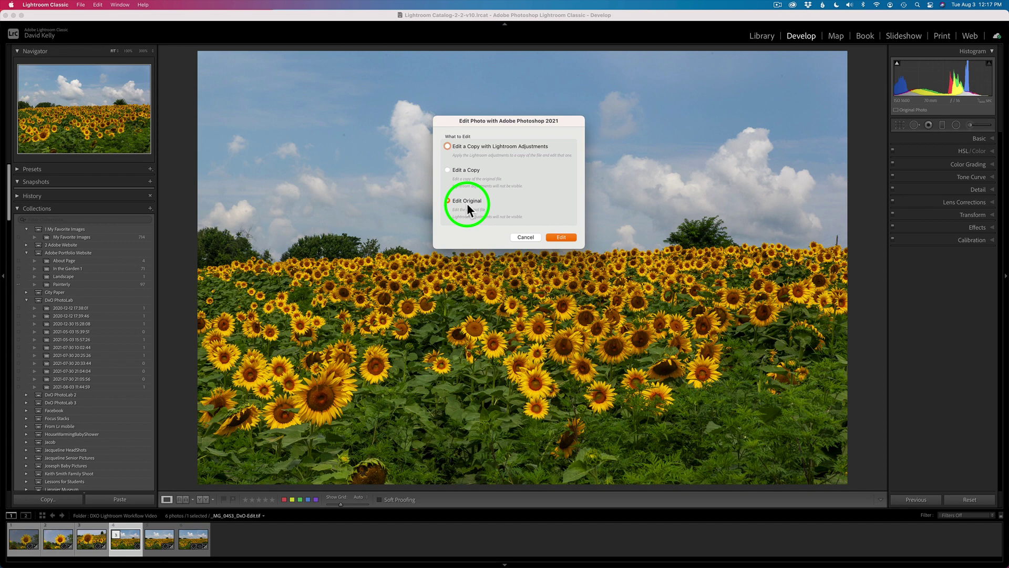
{"action": "left_click", "coordinate": [561, 237]}
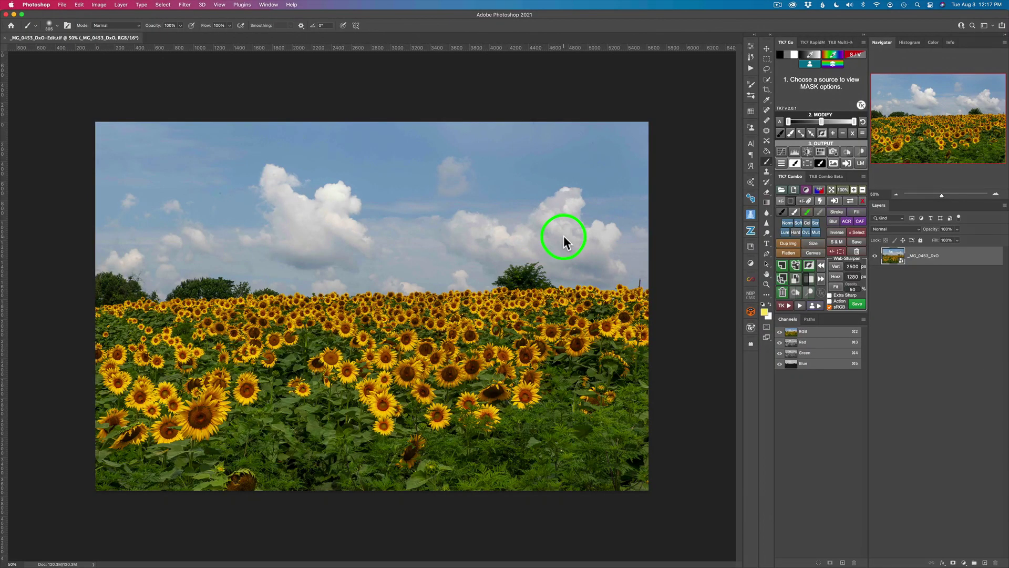
Step: Reopen the smart object layer in Camera Raw, review its Basic adjustments, and accept them
{"action": "double_click", "coordinate": [894, 256]}
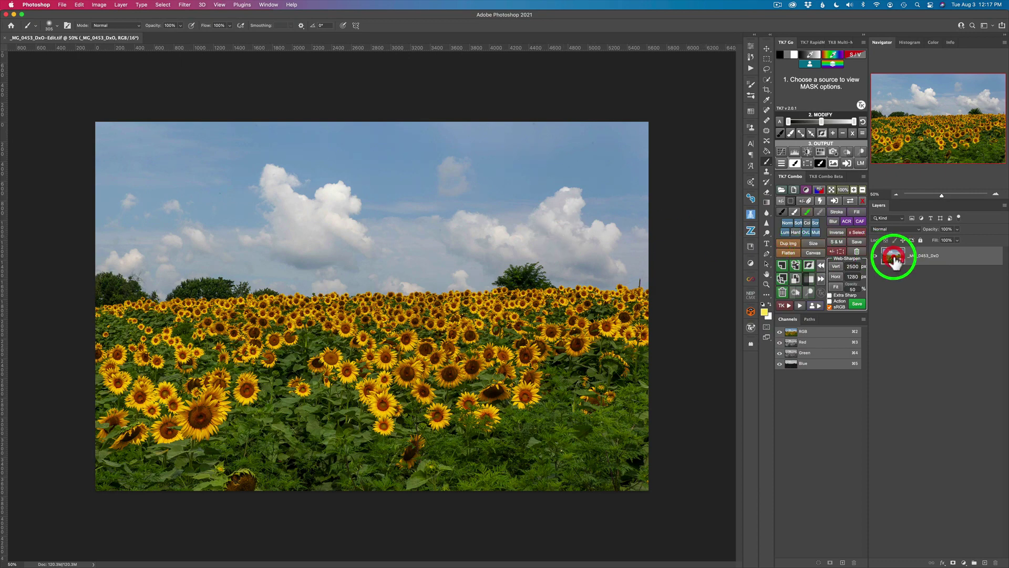
{"action": "left_click", "coordinate": [928, 223]}
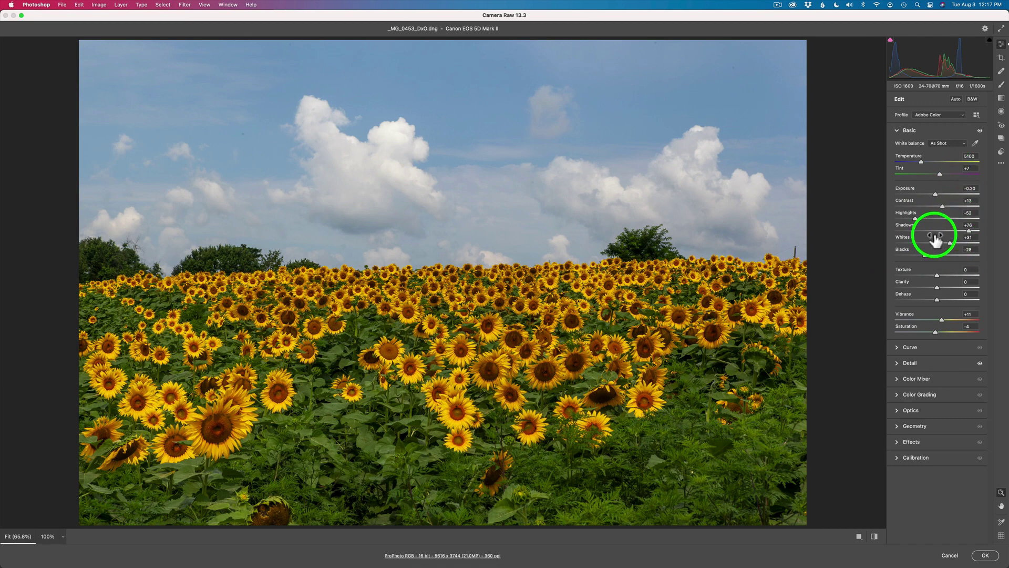
{"action": "left_click", "coordinate": [985, 555]}
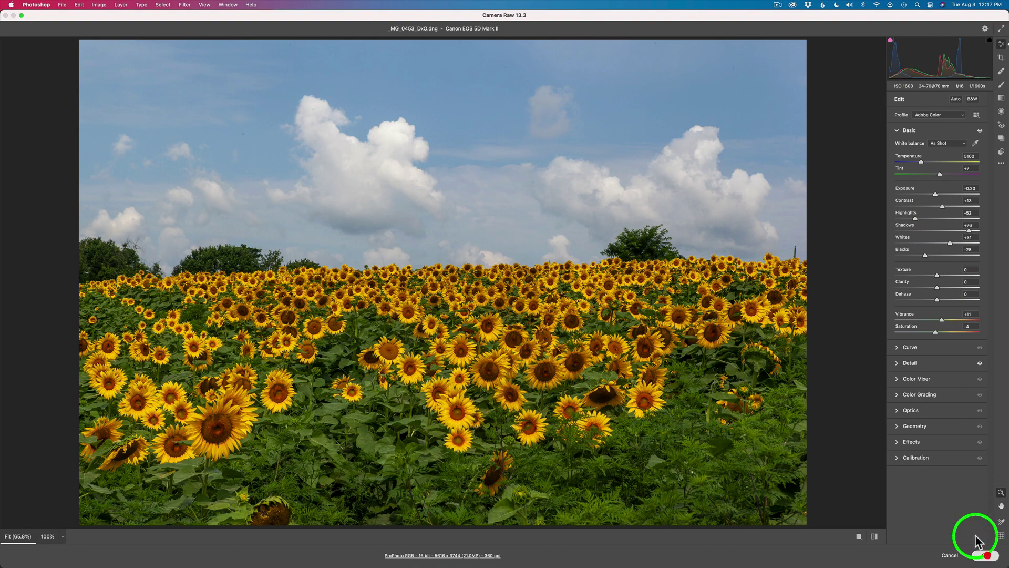